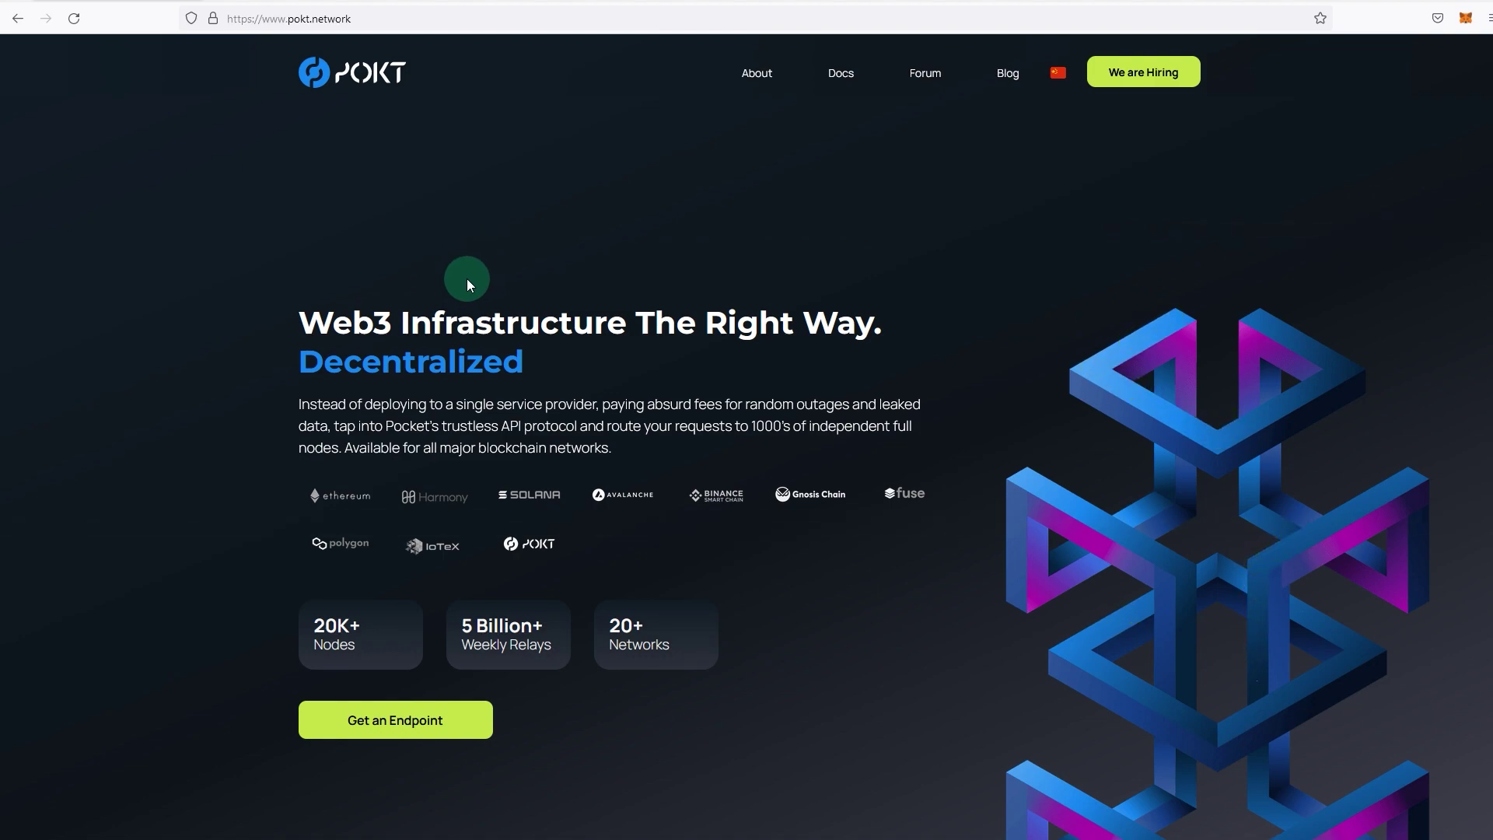
pyautogui.click(269, 11)
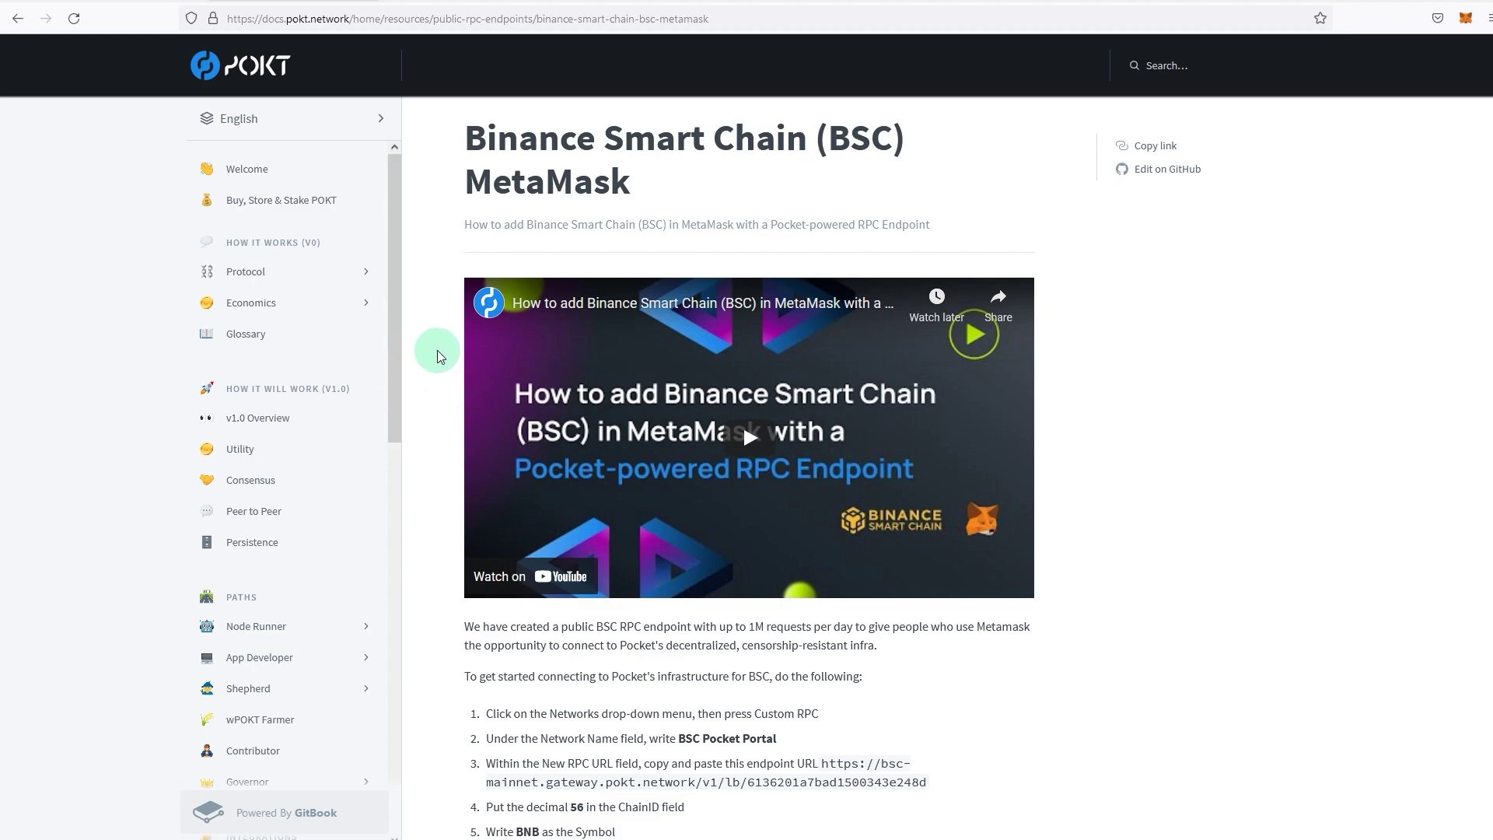
pyautogui.scroll(-2, 406, 378)
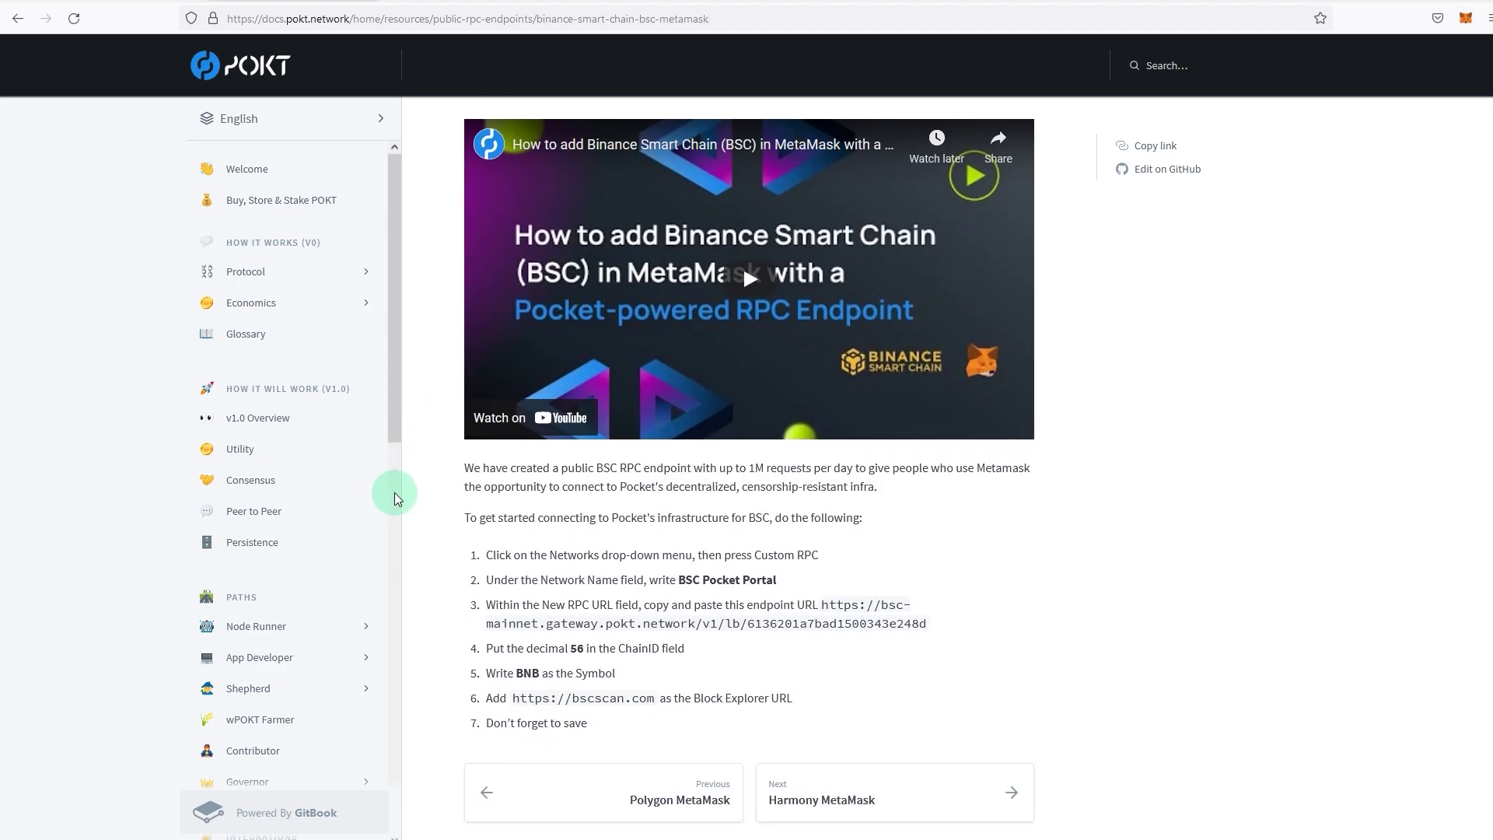
pyautogui.scroll(2, 397, 506)
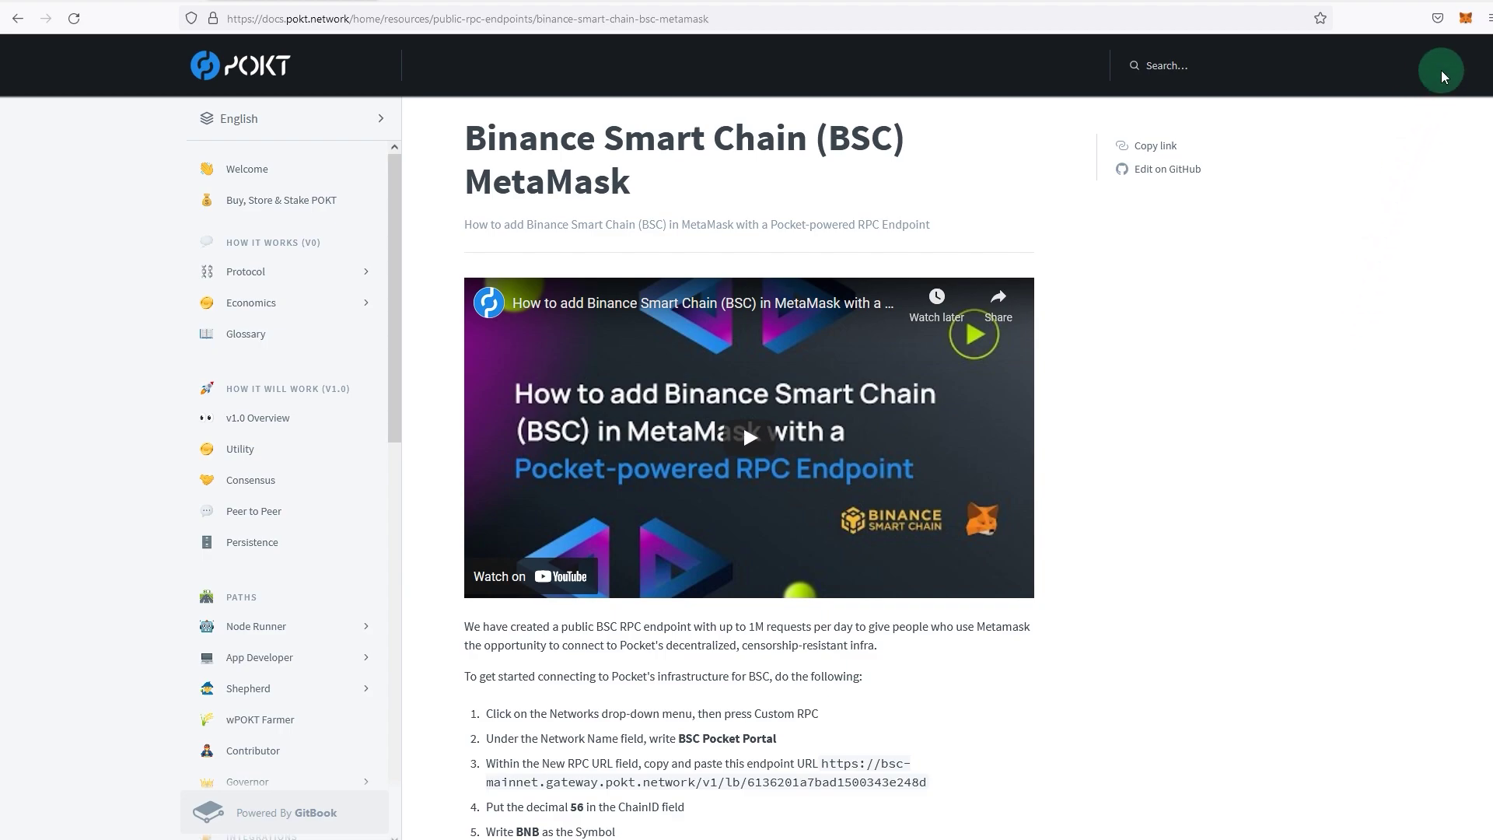
# Step: Open MetaMask's Add Network form and click into its Network Name, New RPC URL and Chain ID fields
pyautogui.click(1461, 23)
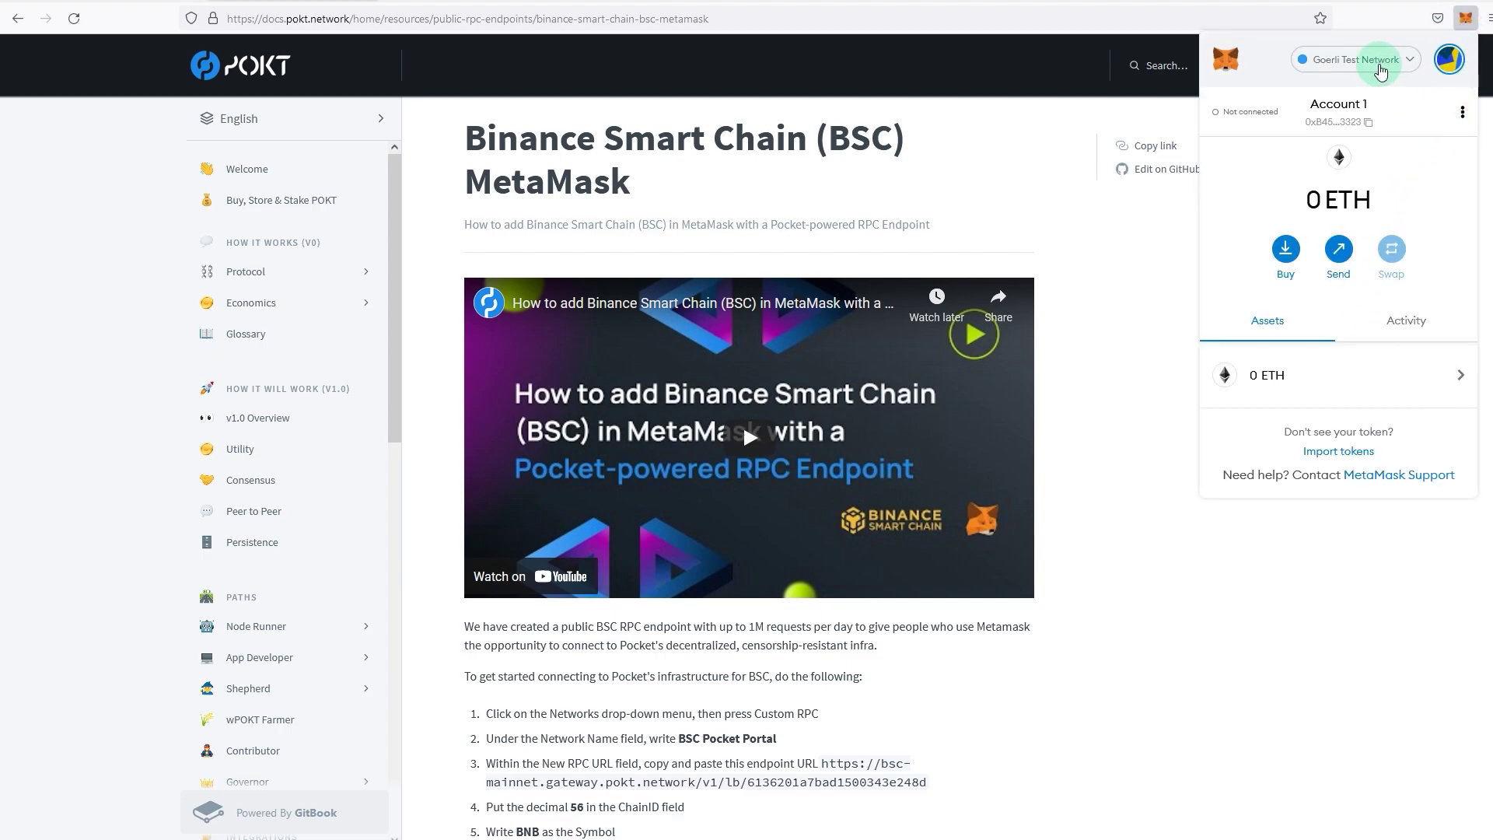
pyautogui.click(1378, 66)
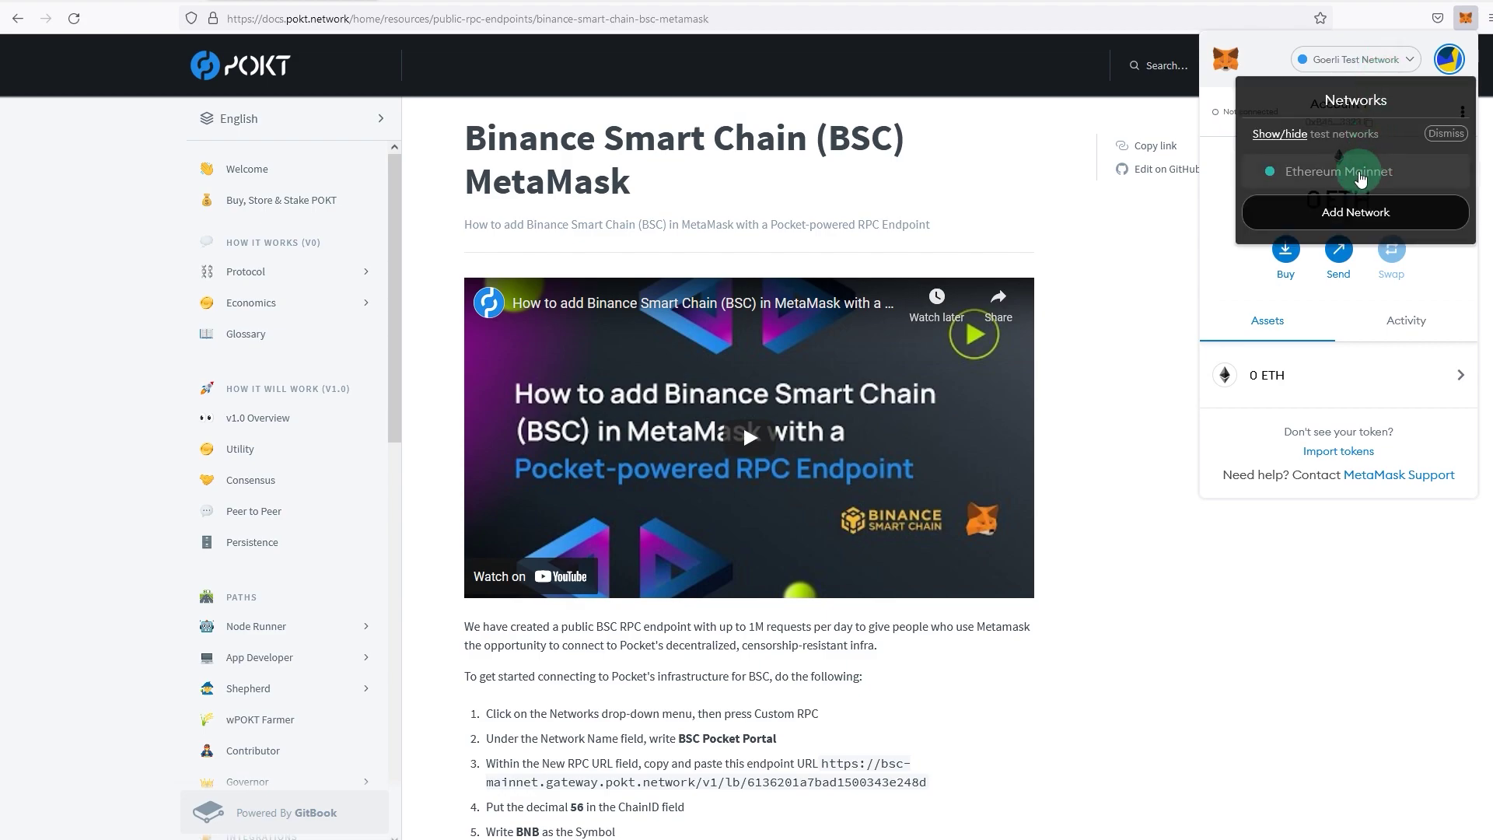
pyautogui.click(1351, 216)
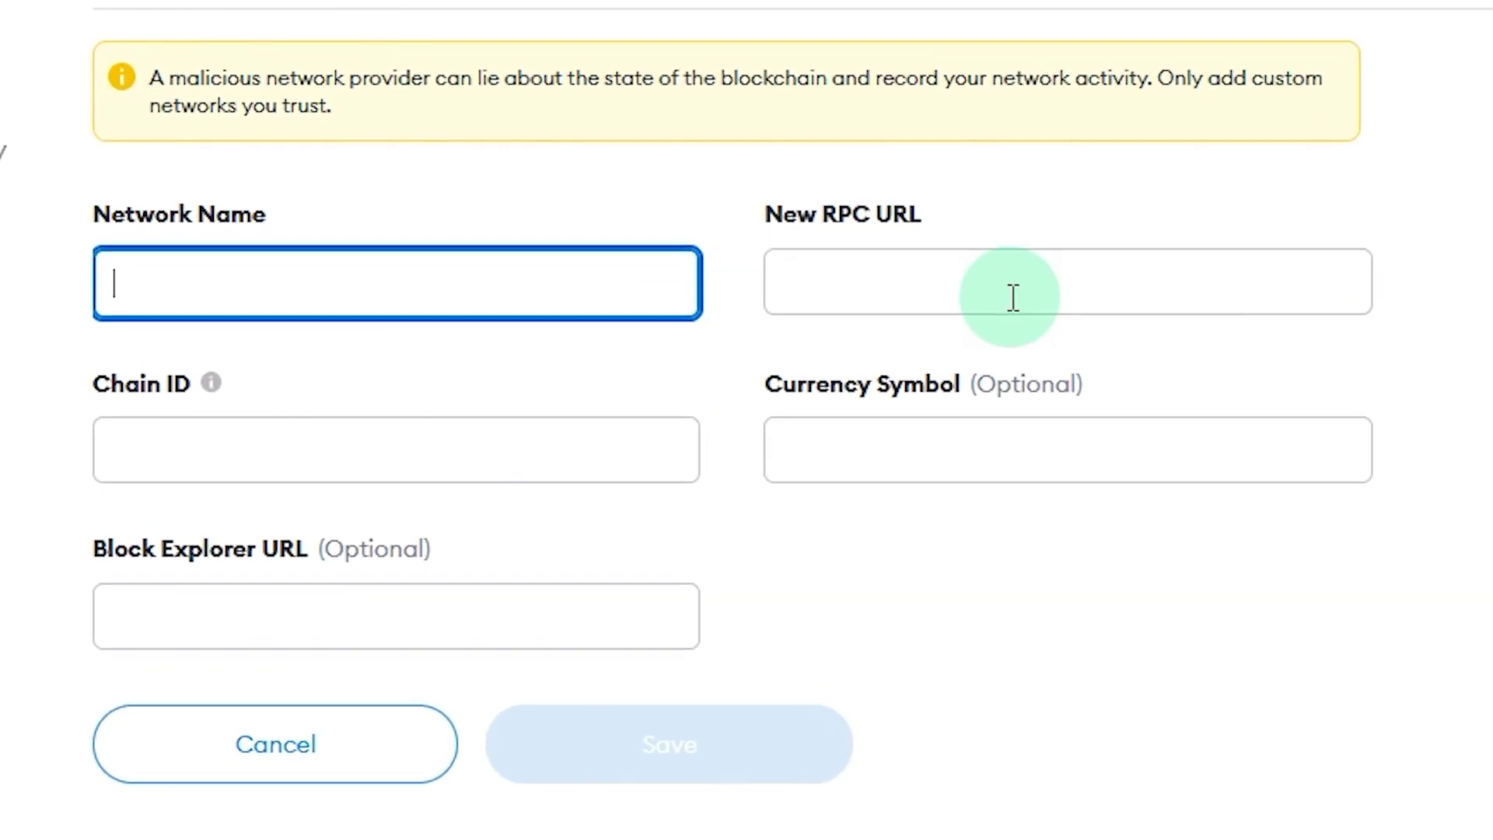
pyautogui.click(988, 298)
pyautogui.click(366, 459)
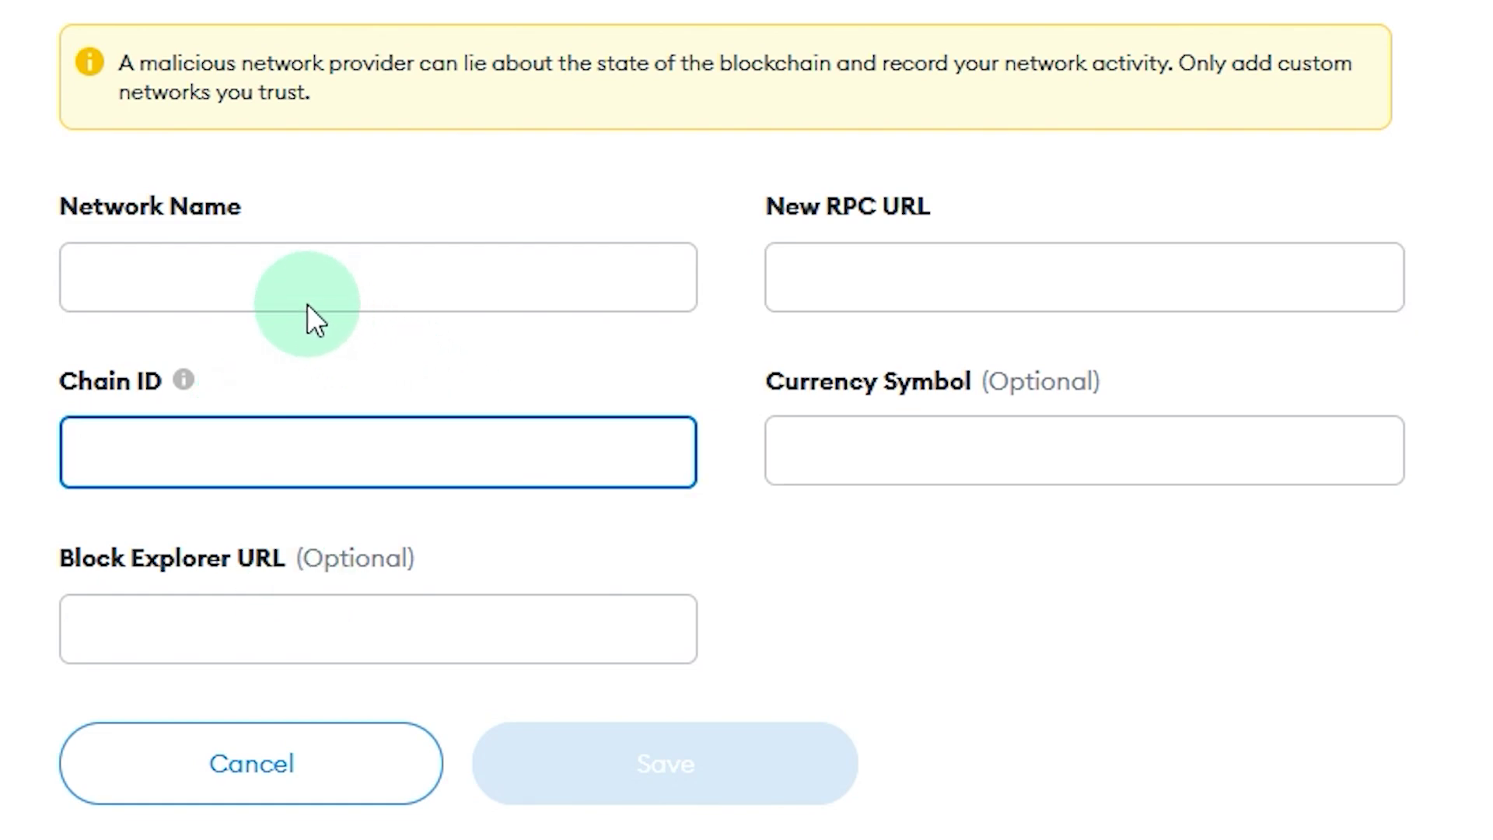
pyautogui.click(257, 280)
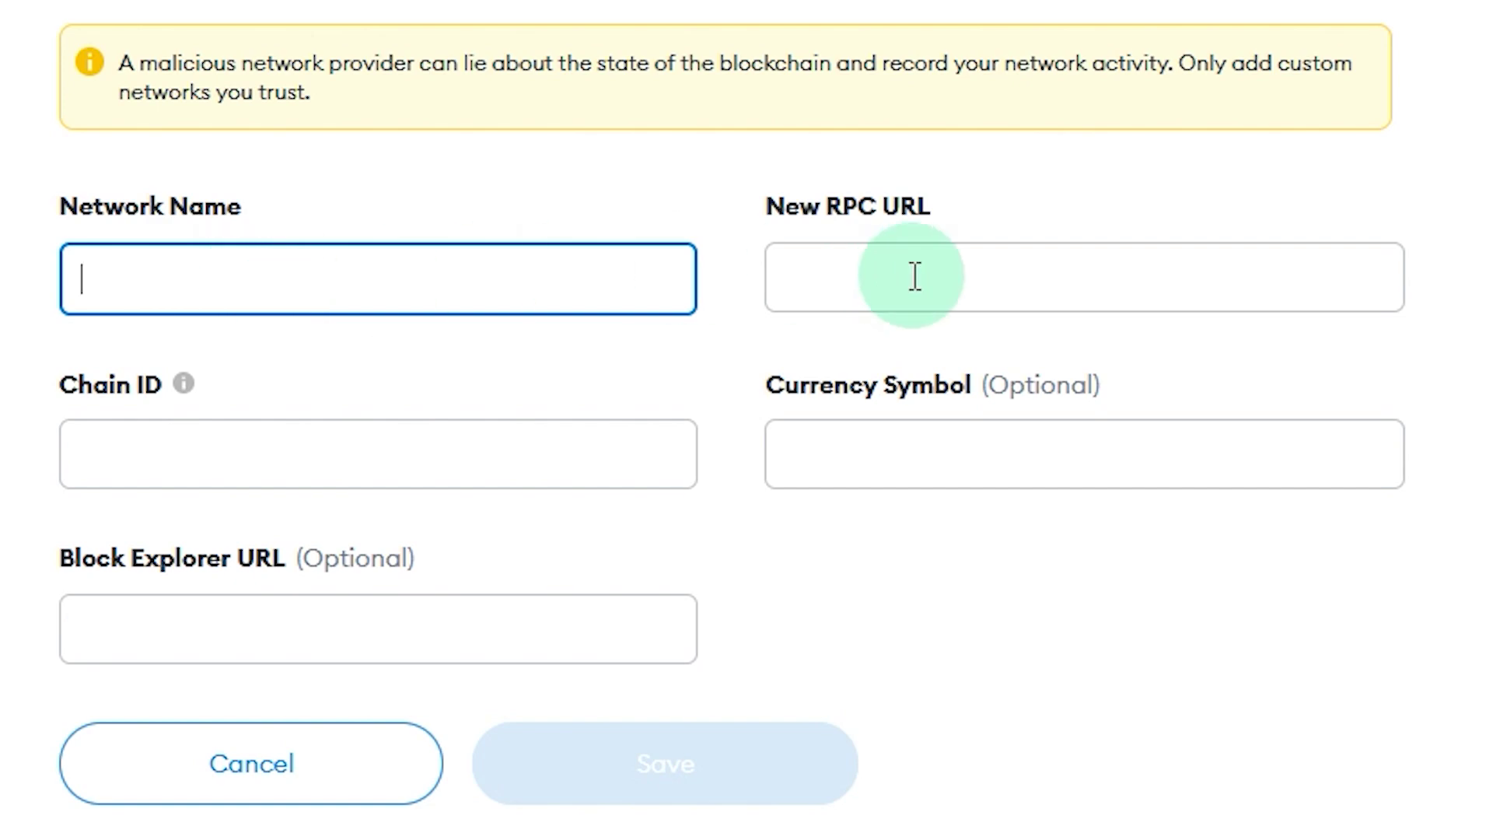
pyautogui.click(937, 303)
pyautogui.click(342, 465)
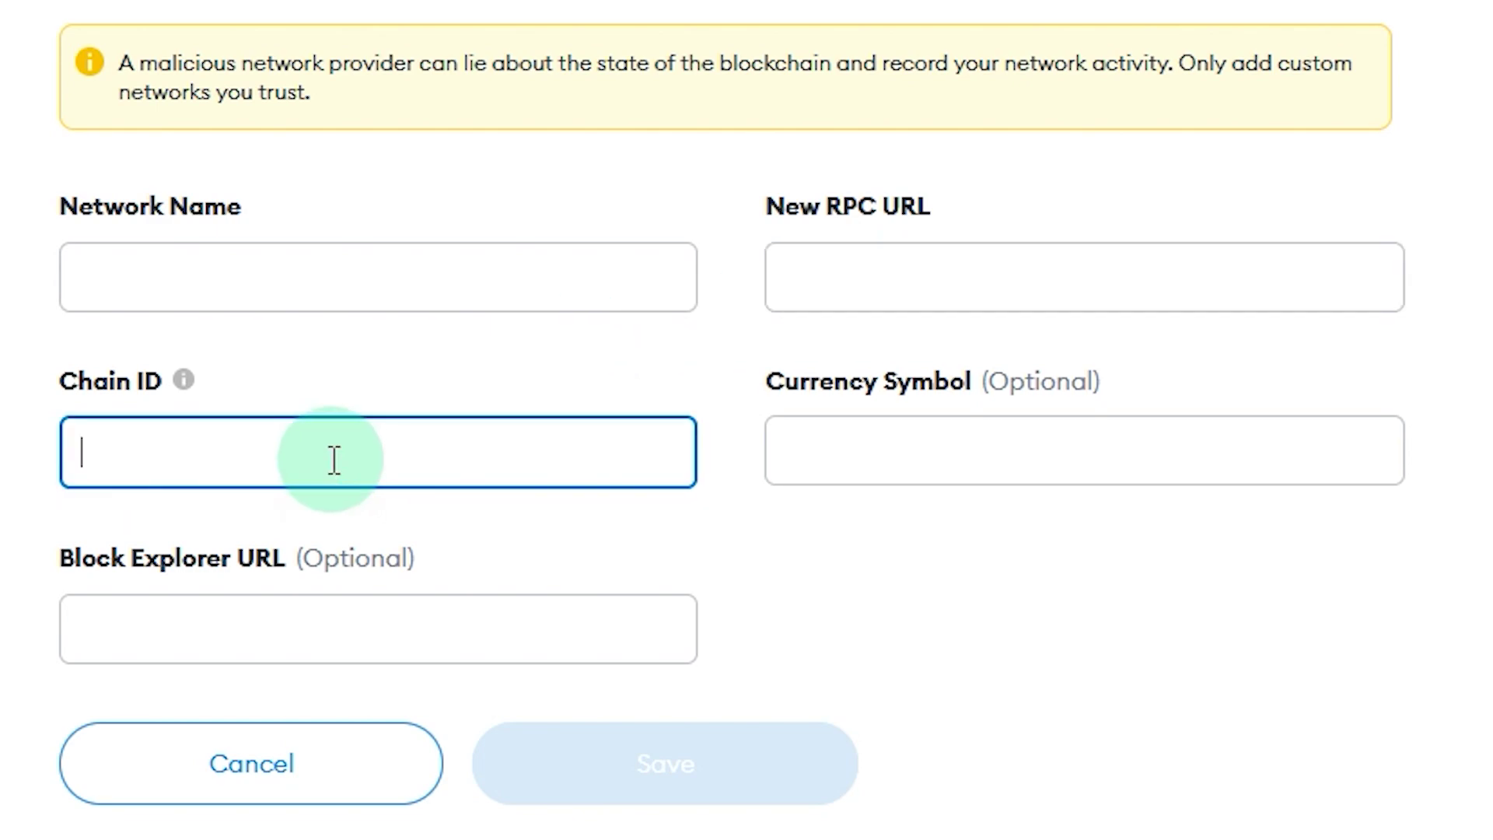
# Step: Return to the Pocket Network docs and open the Ethereum (ETH) MetaMask page
pyautogui.click(316, 13)
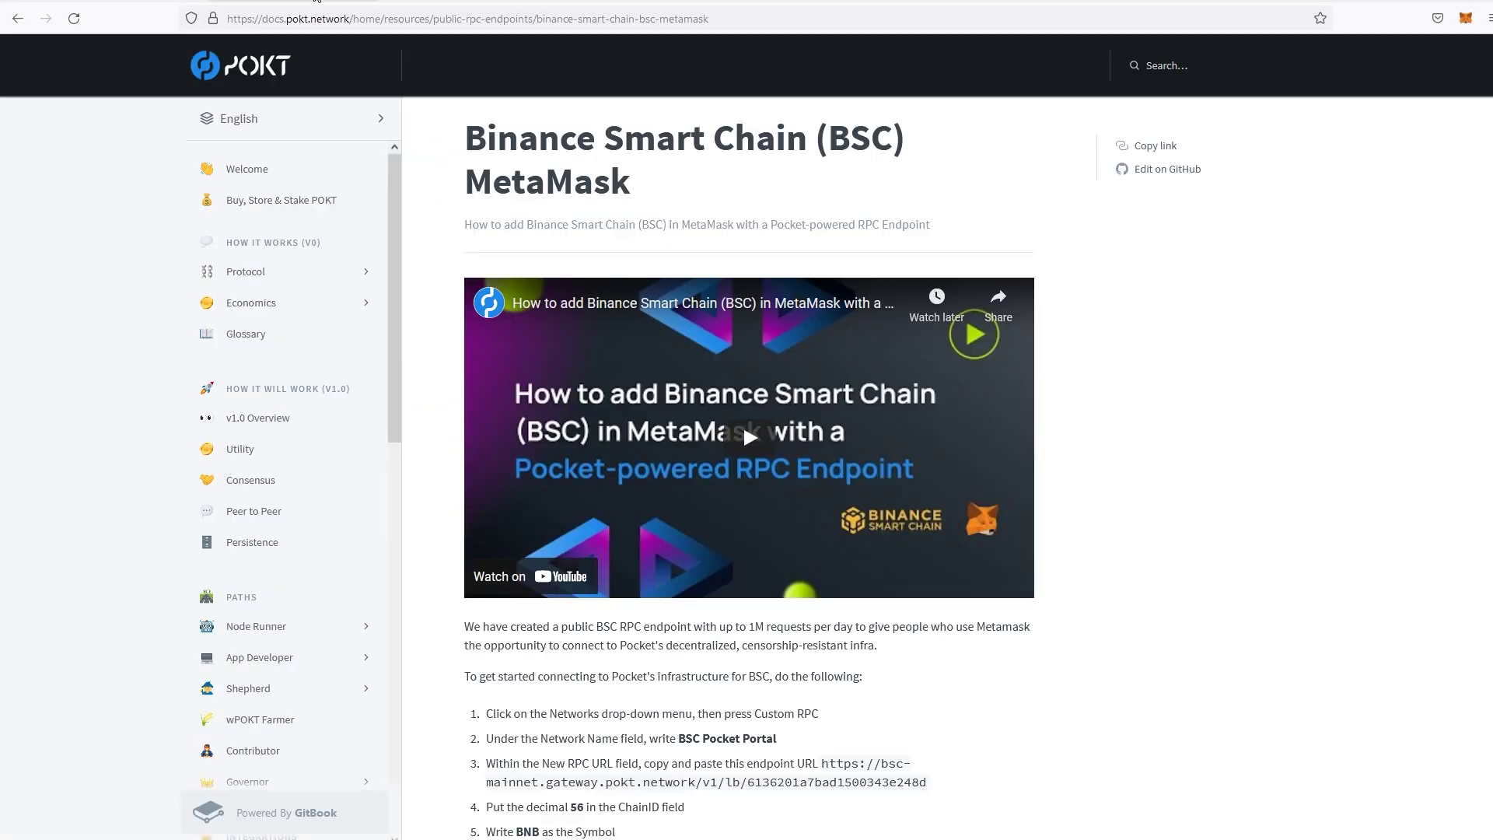
pyautogui.scroll(-3, 427, 356)
pyautogui.scroll(-3, 287, 516)
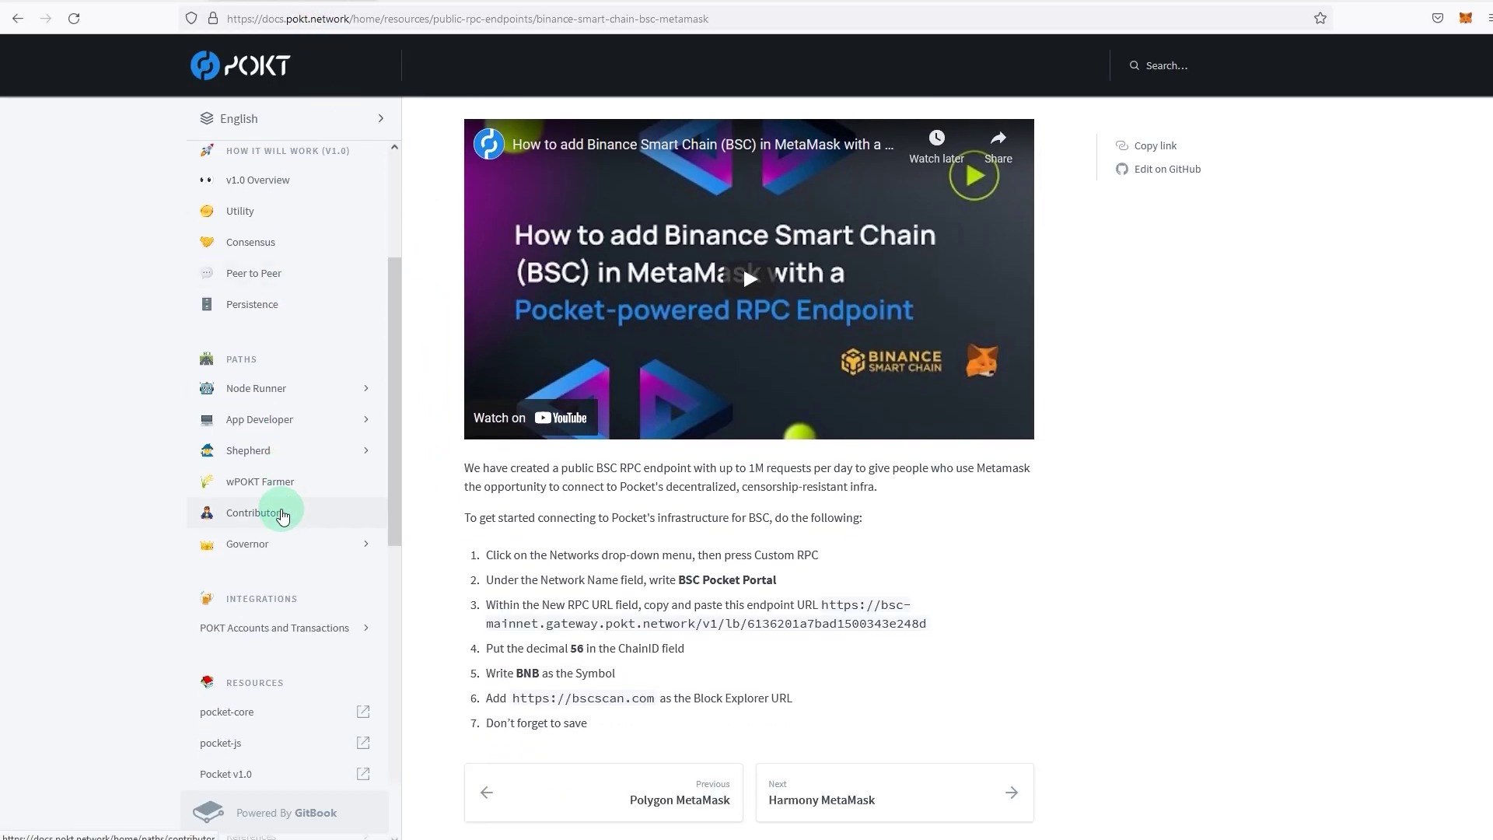
pyautogui.scroll(-6, 282, 516)
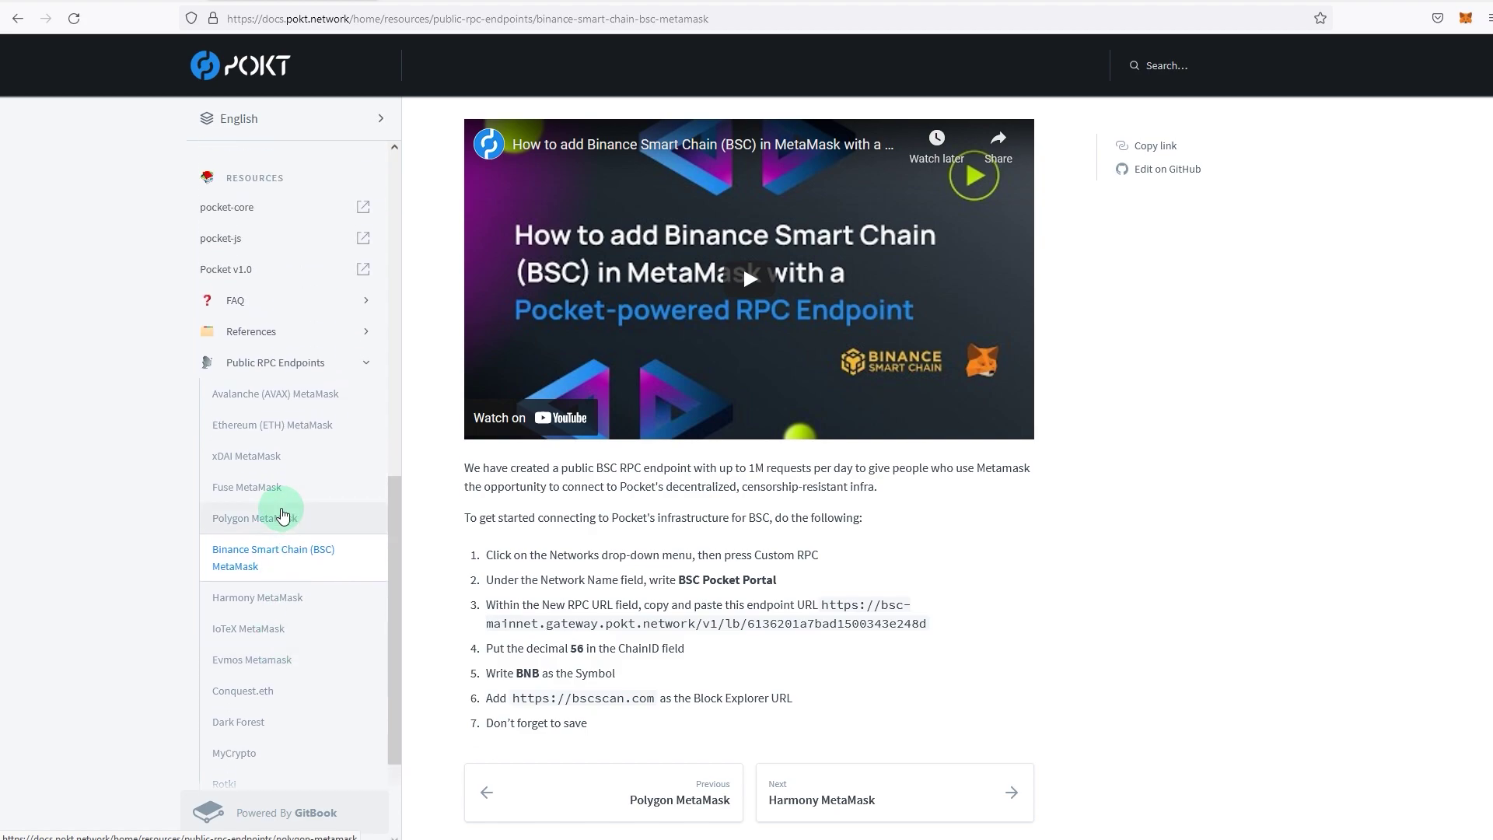
pyautogui.click(279, 427)
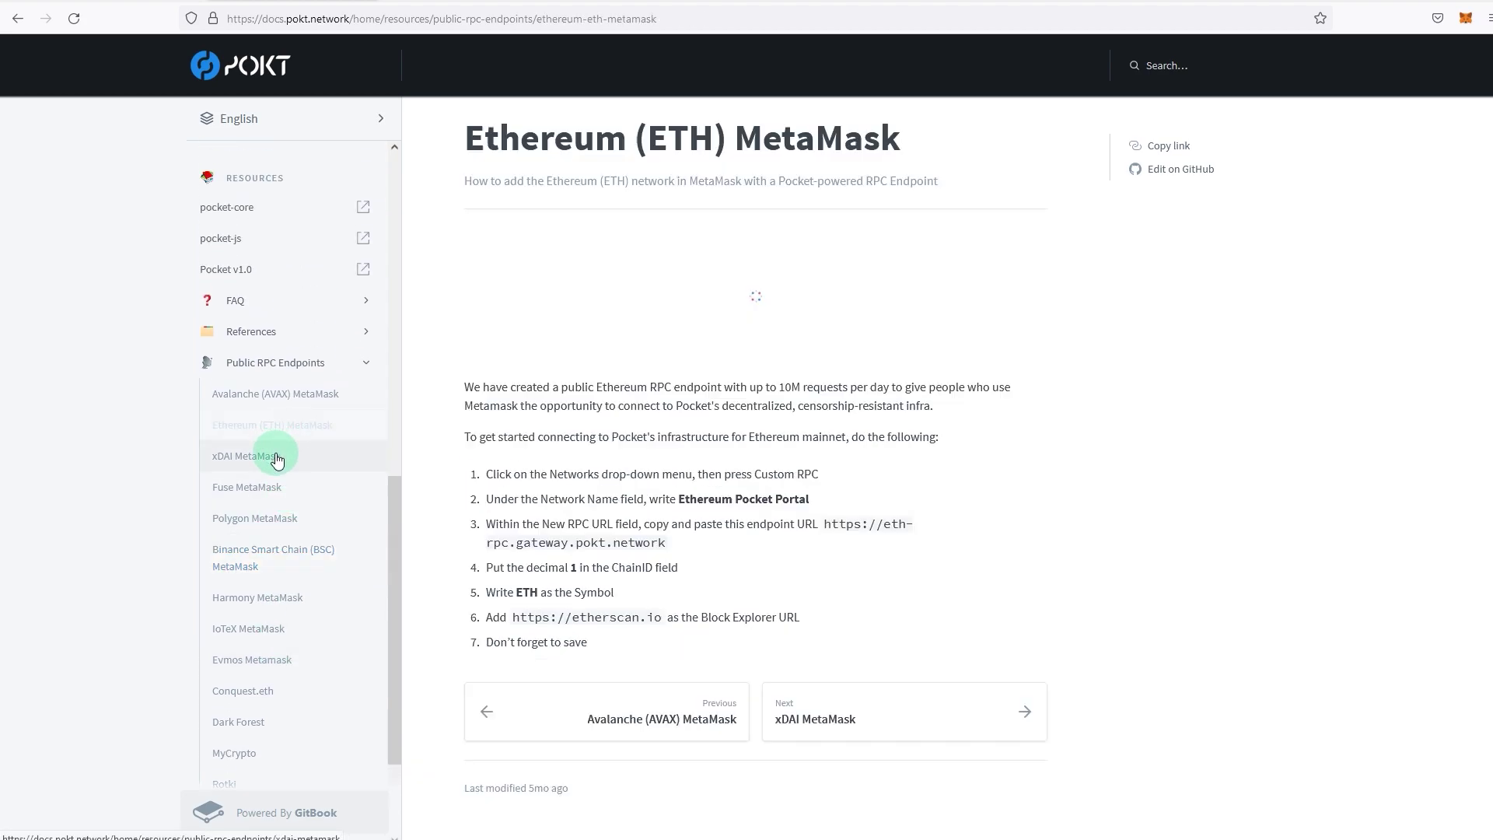
pyautogui.scroll(-1, 278, 460)
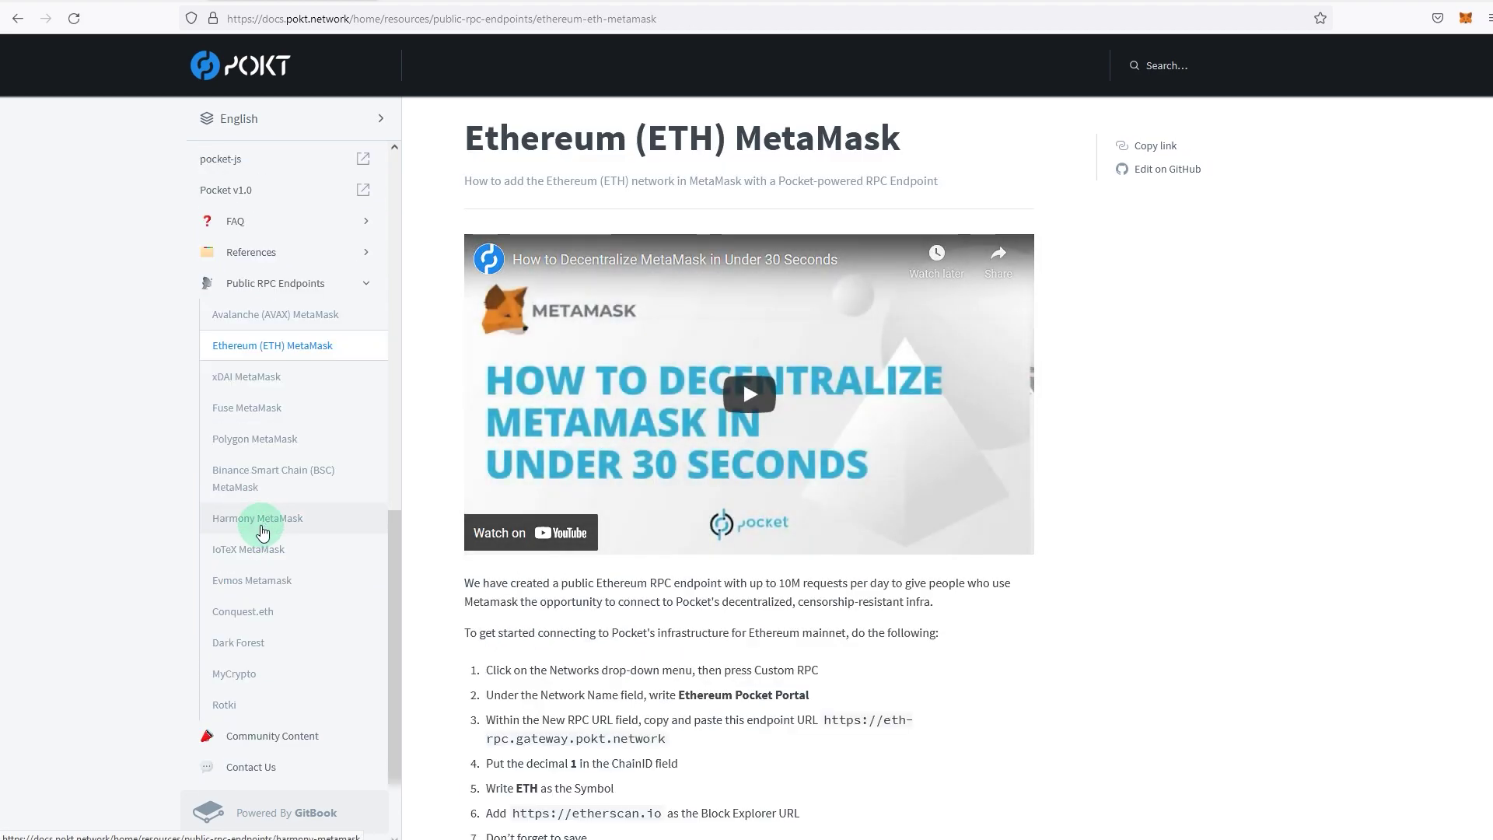
# Step: Look over the Harmony MetaMask page, then go back to the Ethereum (ETH) MetaMask instructions
pyautogui.click(260, 535)
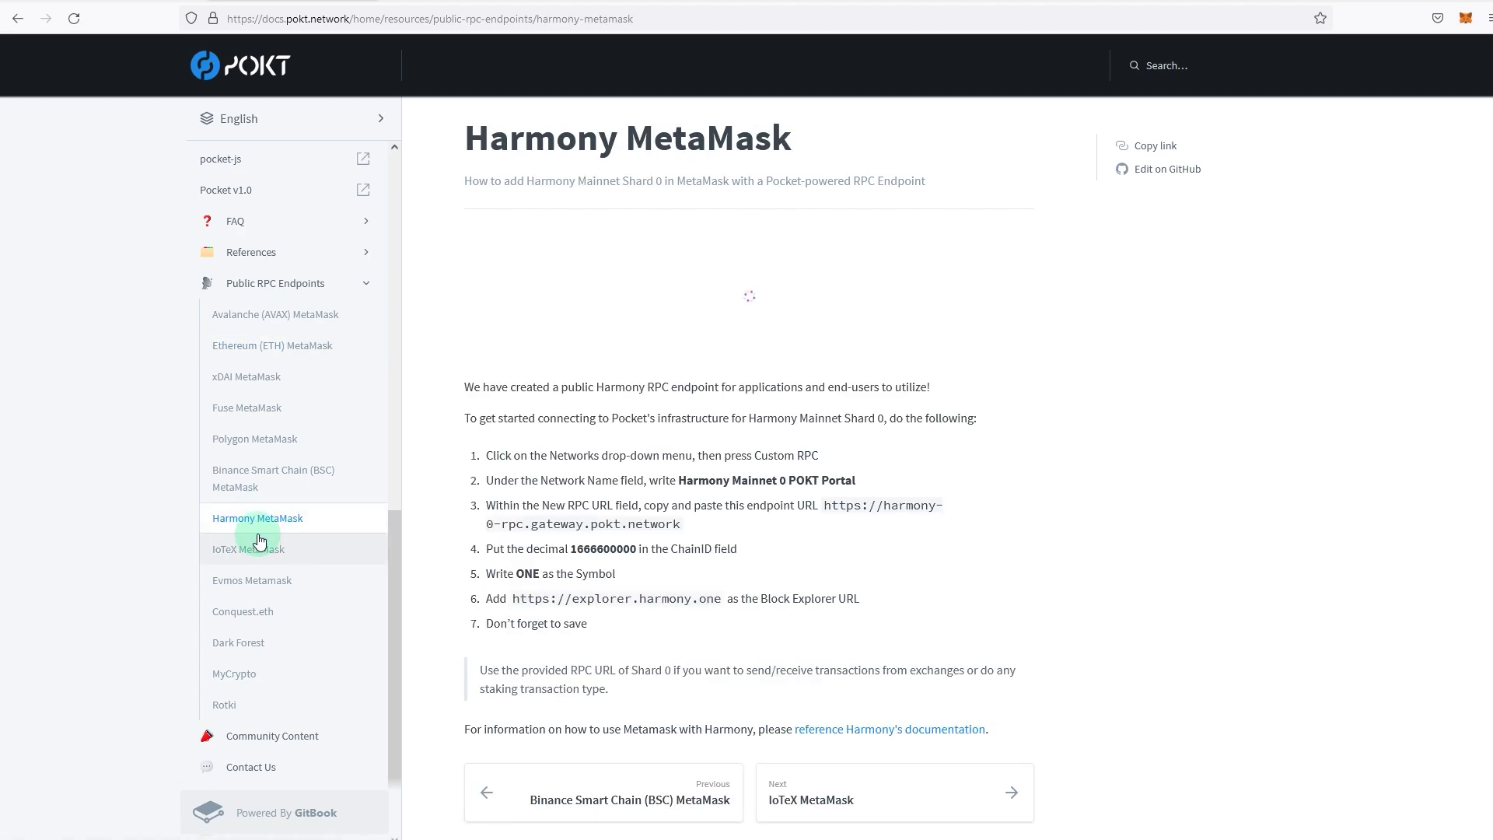
pyautogui.scroll(-3, 762, 616)
pyautogui.scroll(3, 761, 616)
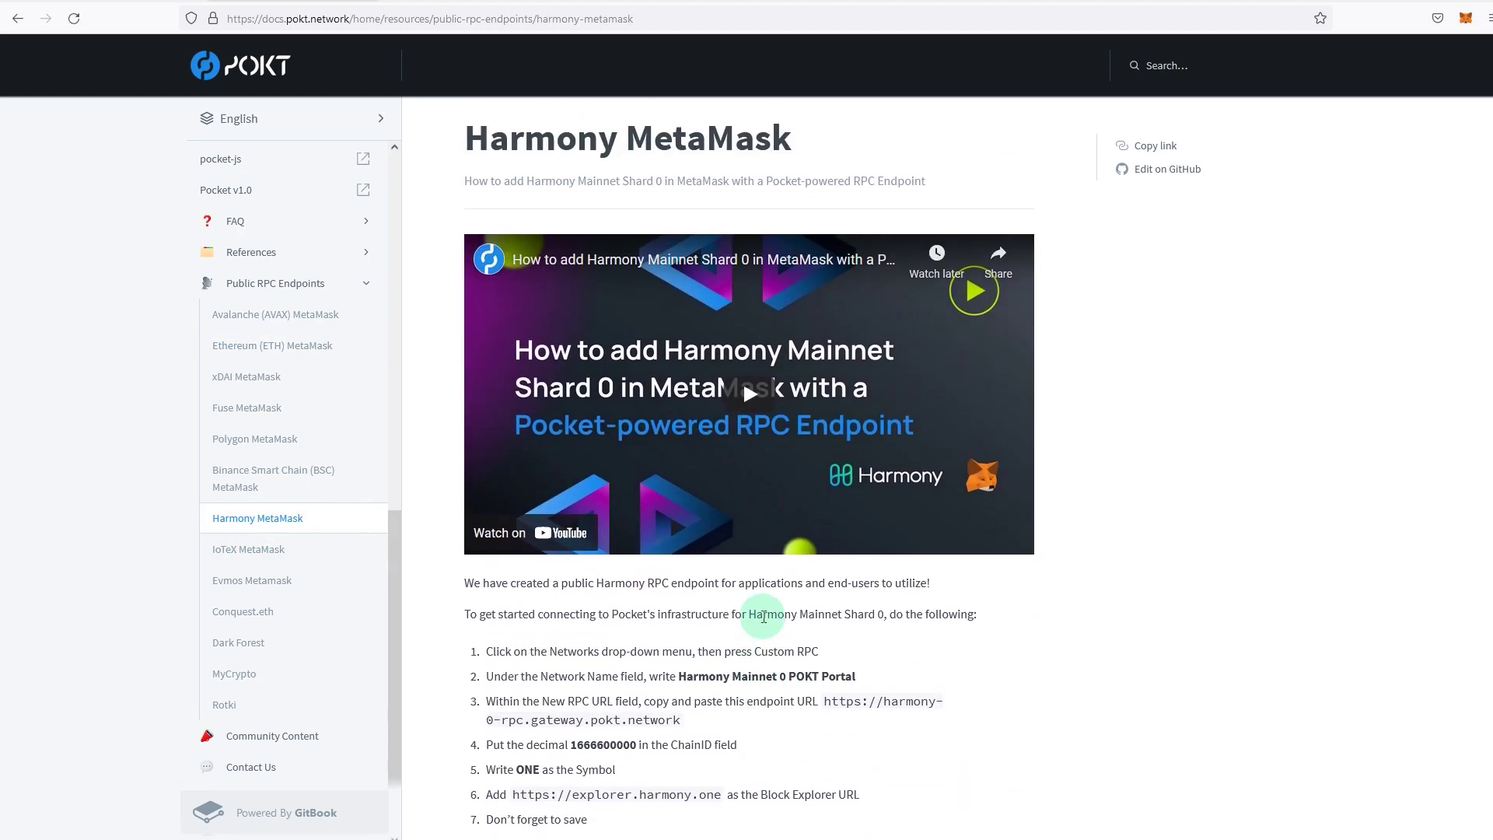
pyautogui.scroll(-3, 762, 616)
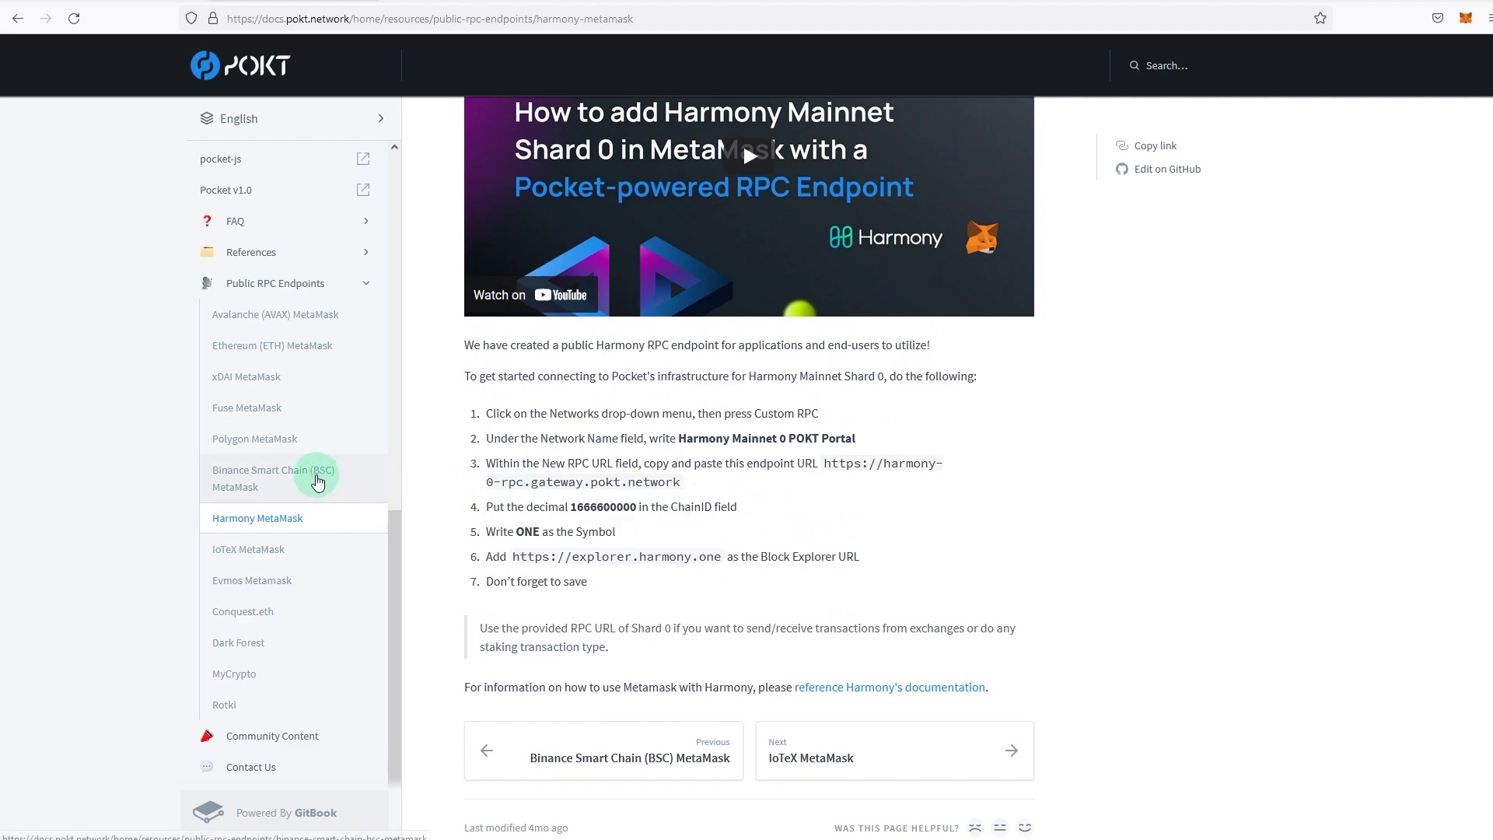
pyautogui.click(250, 347)
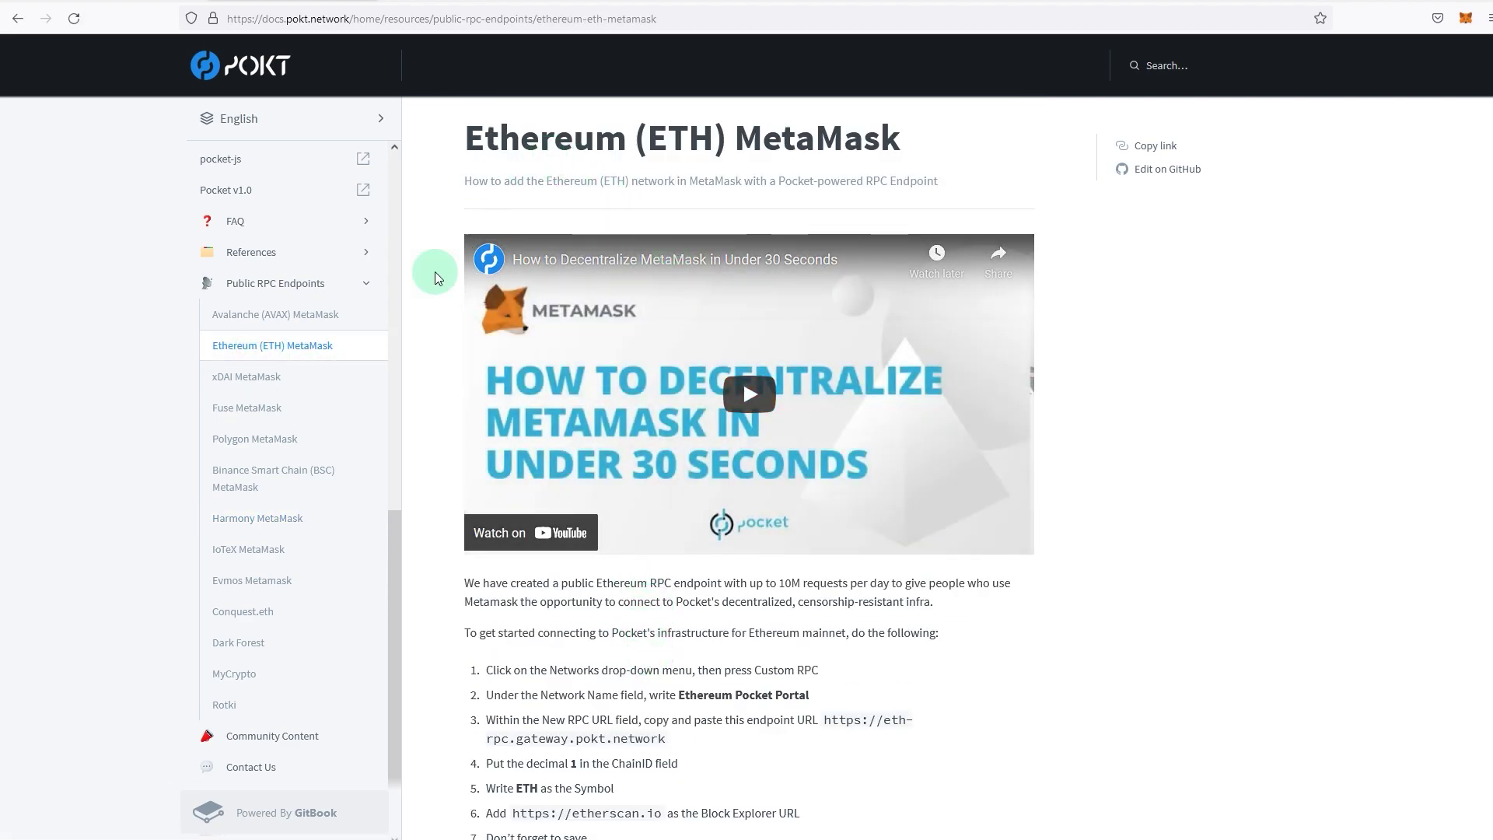
pyautogui.scroll(-2, 700, 614)
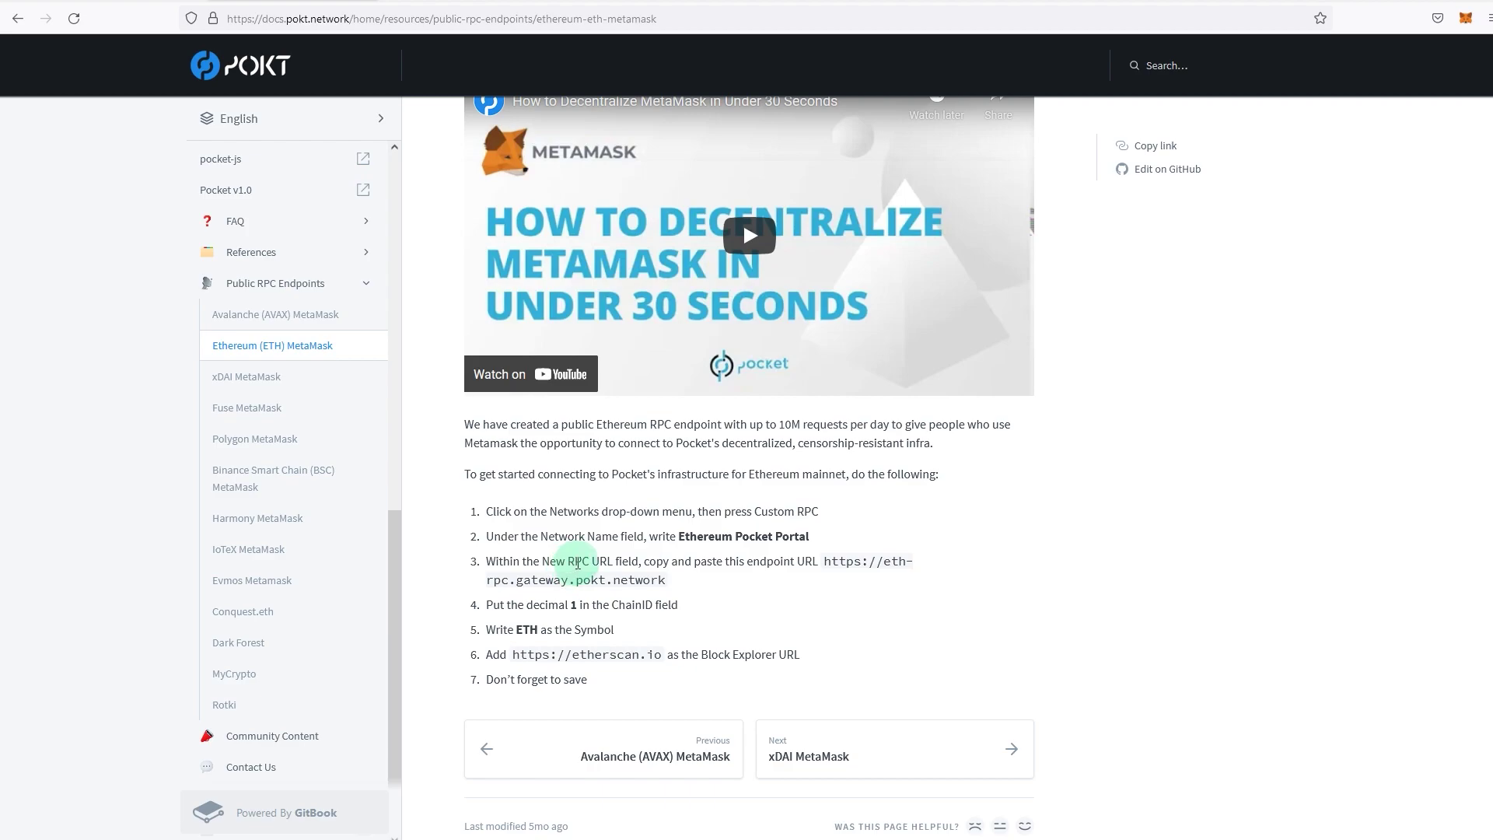
pyautogui.scroll(2, 577, 562)
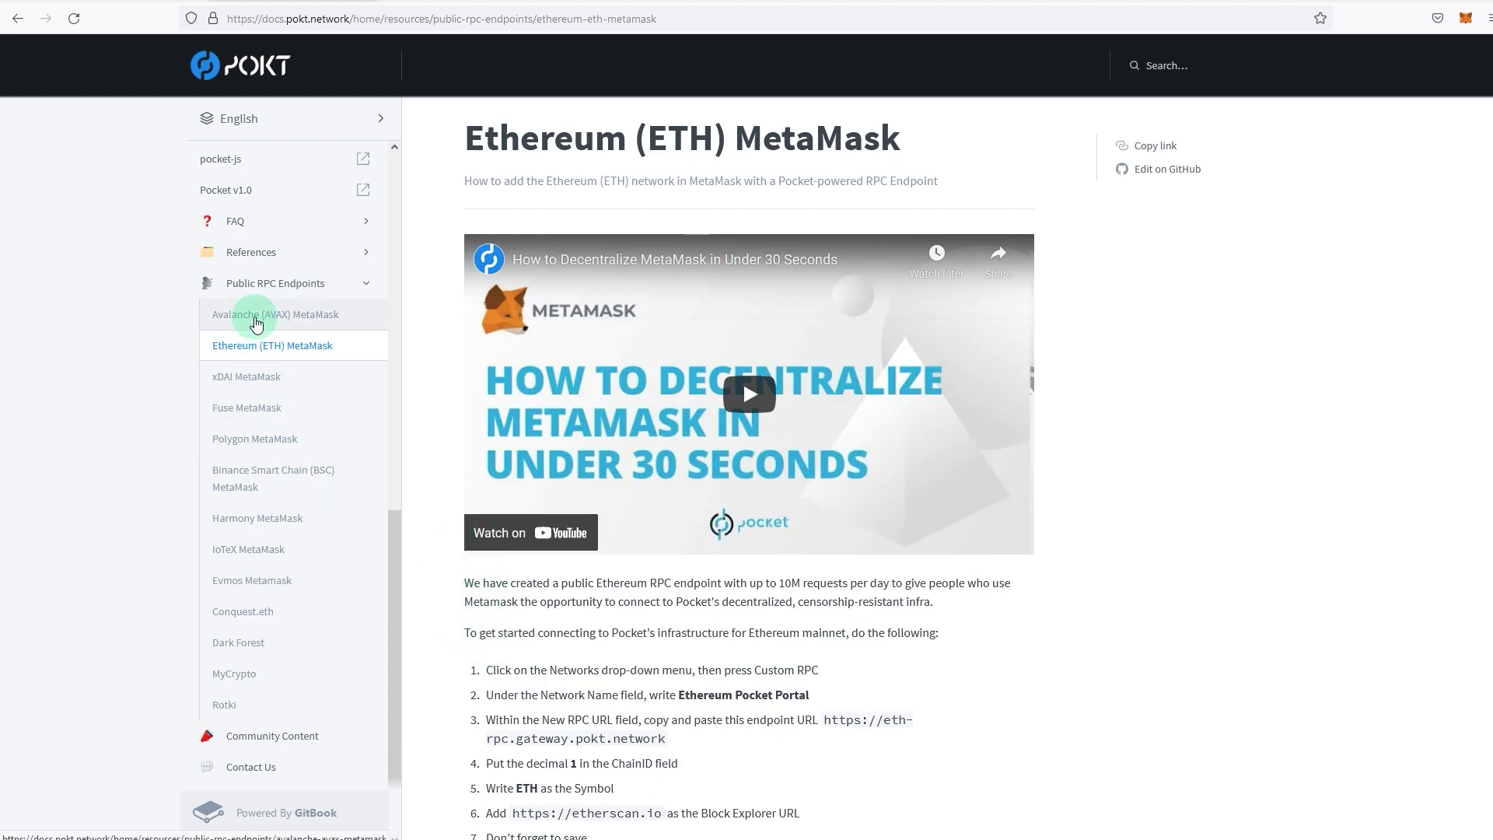
pyautogui.scroll(-2, 669, 606)
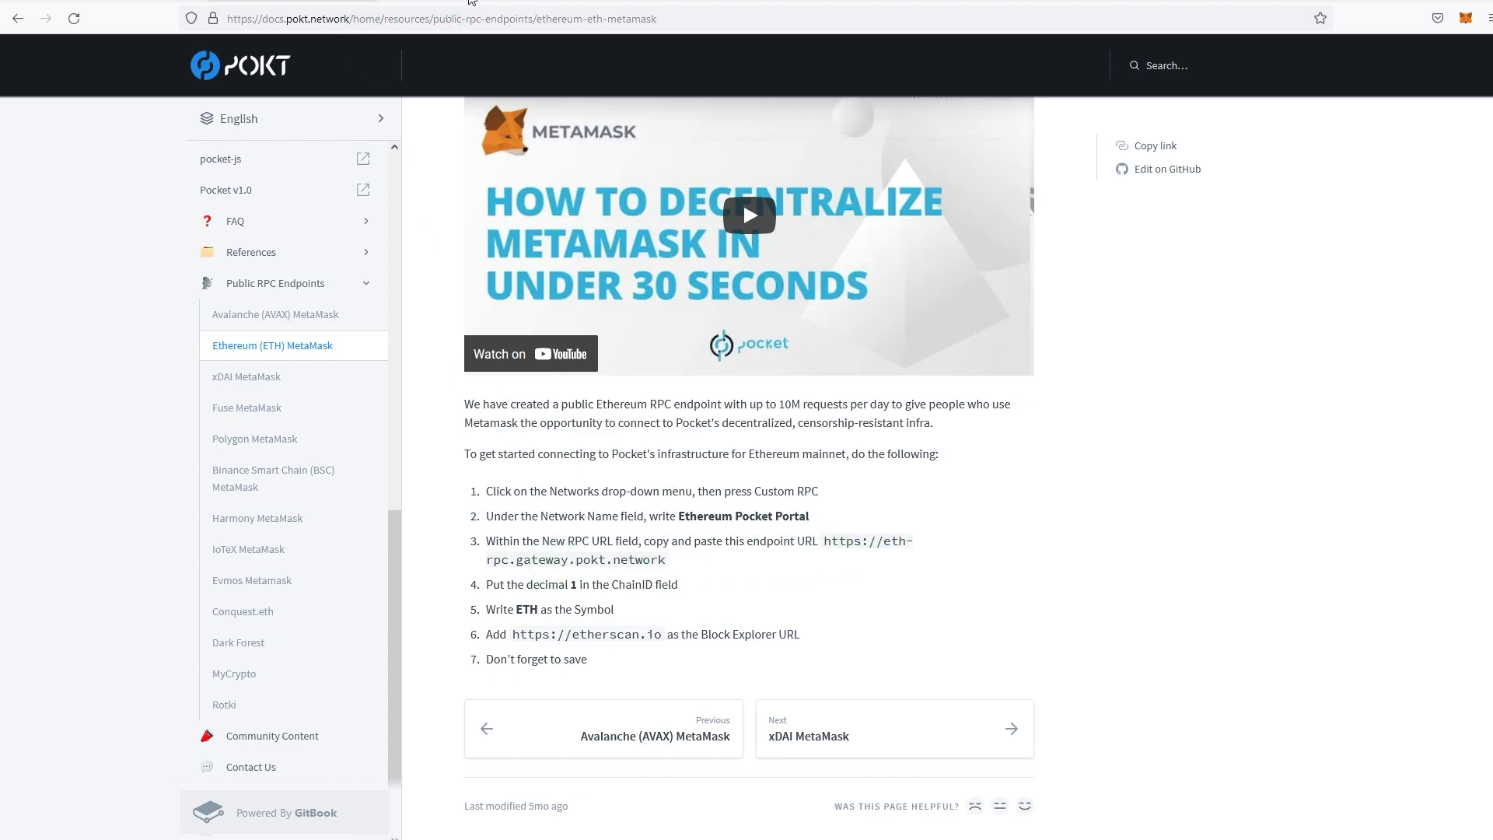
# Step: Copy the name Ethereum Pocket Portal, the Pocket RPC URL and chain ID 1 from the docs
pyautogui.click(664, 389)
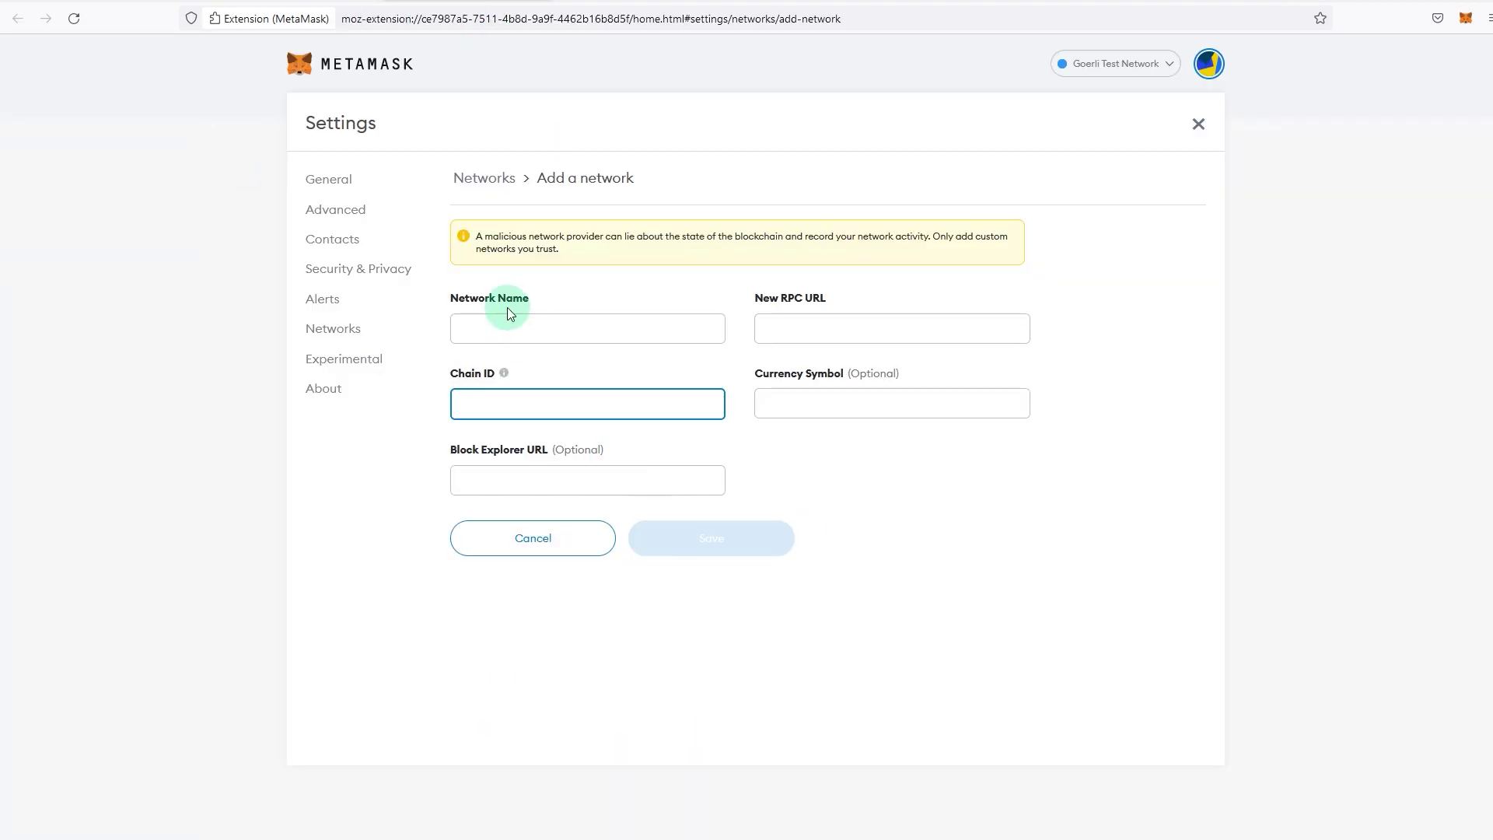
pyautogui.click(507, 308)
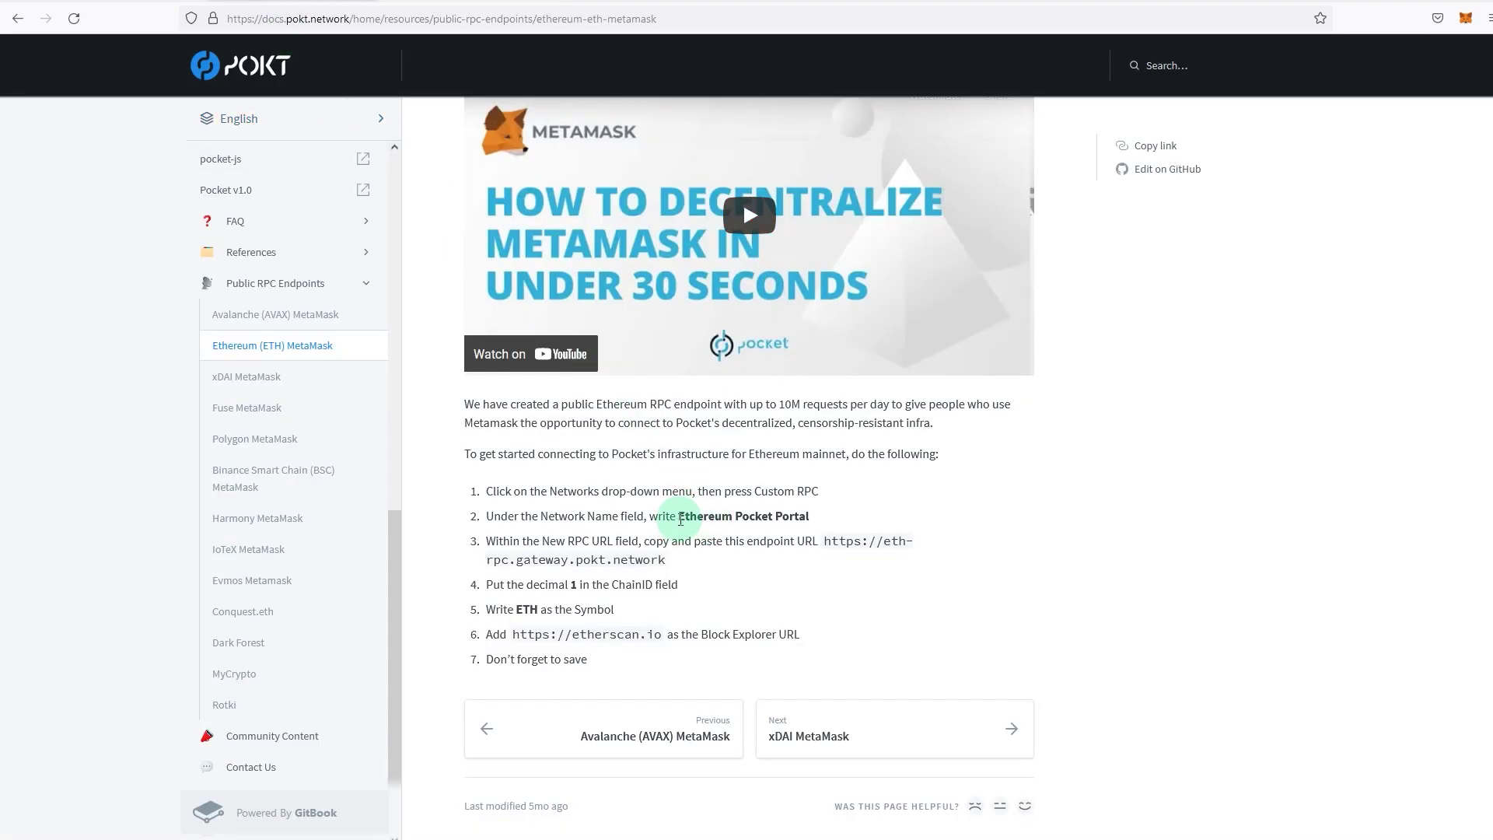
pyautogui.moveTo(681, 519); pyautogui.dragTo(809, 517)
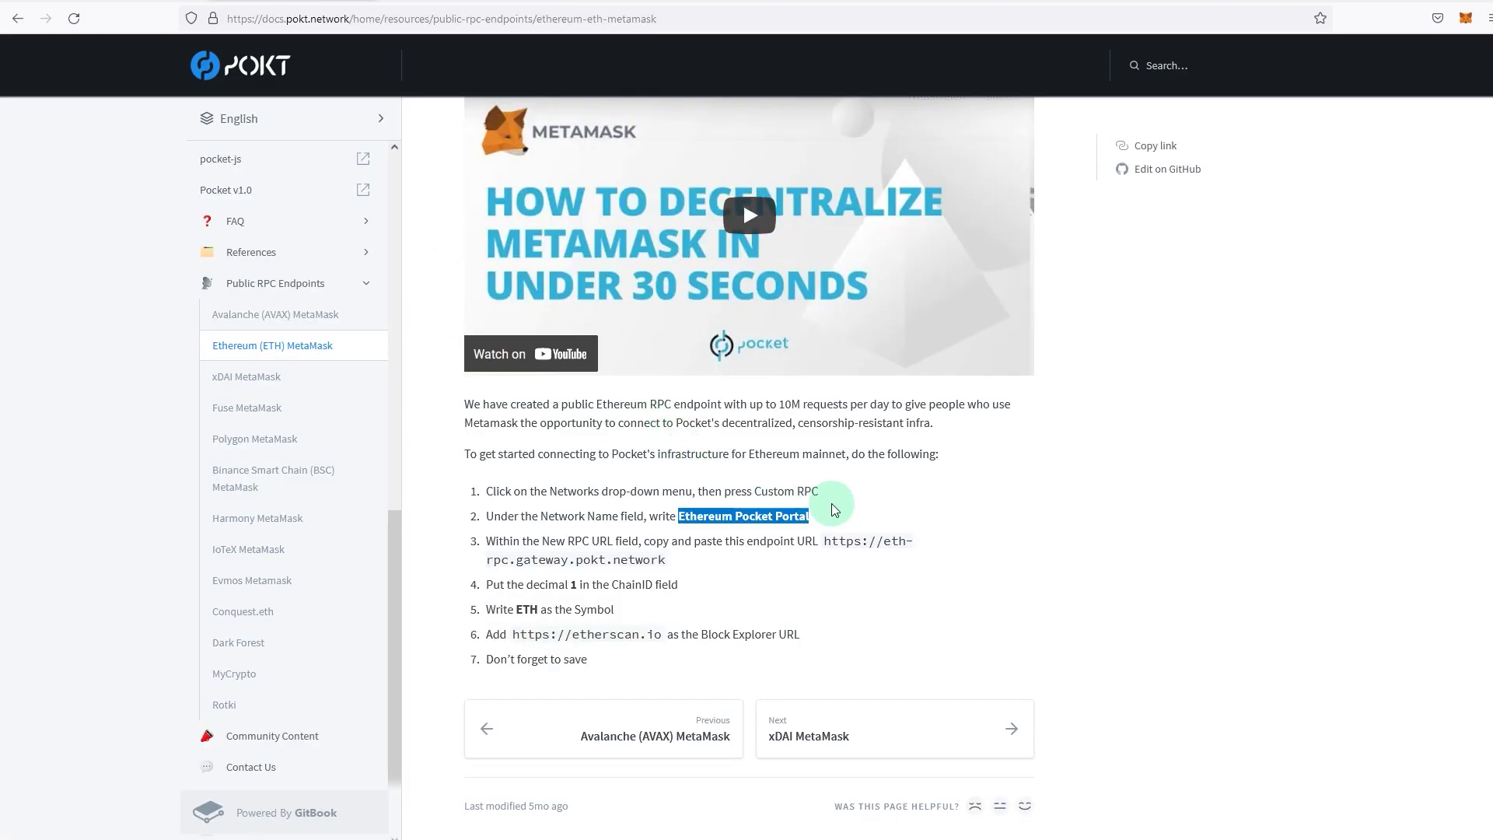
pyautogui.moveTo(822, 540); pyautogui.dragTo(666, 561)
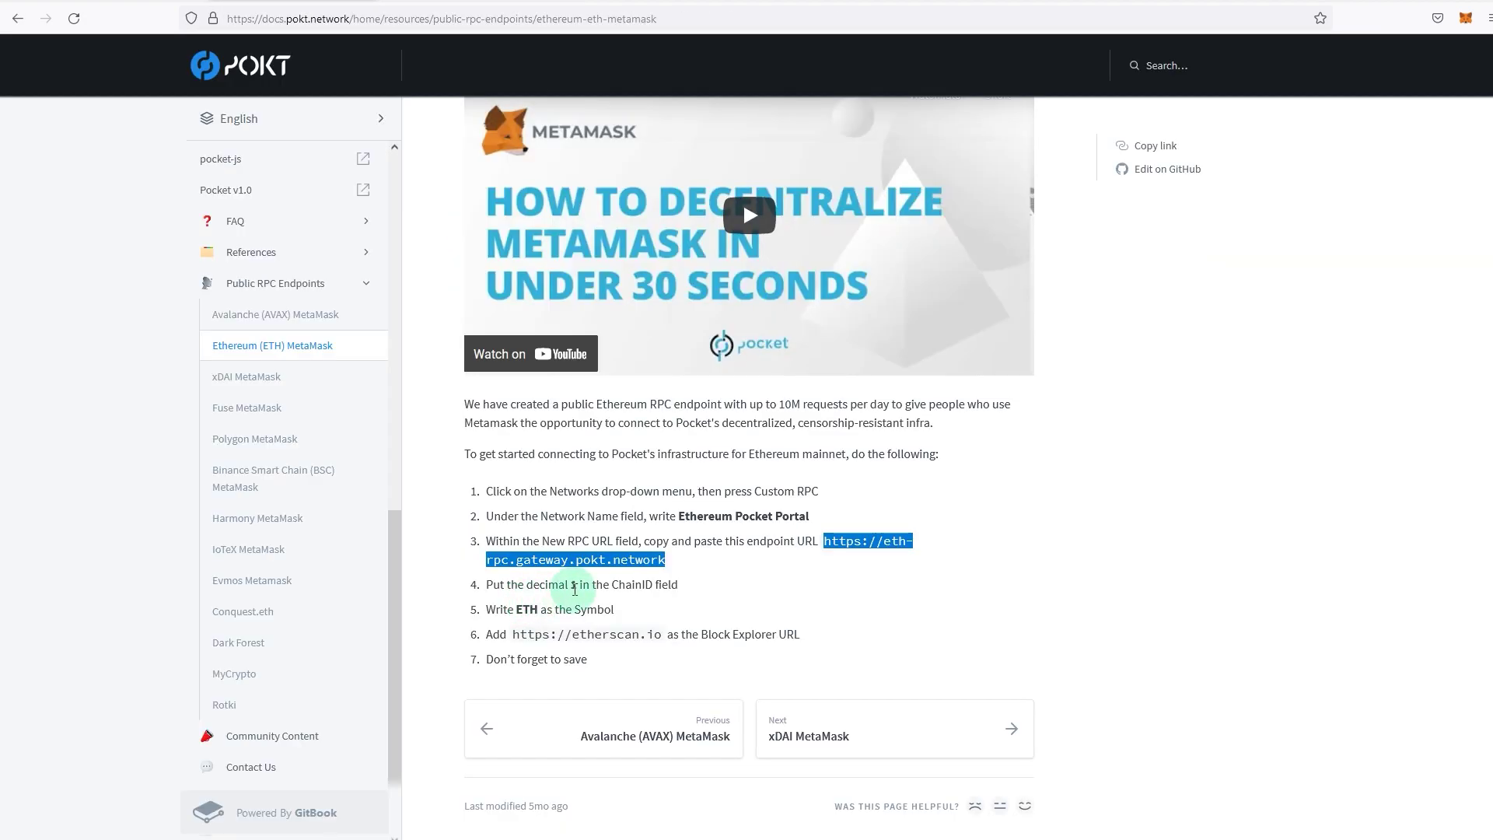
pyautogui.doubleClick(574, 583)
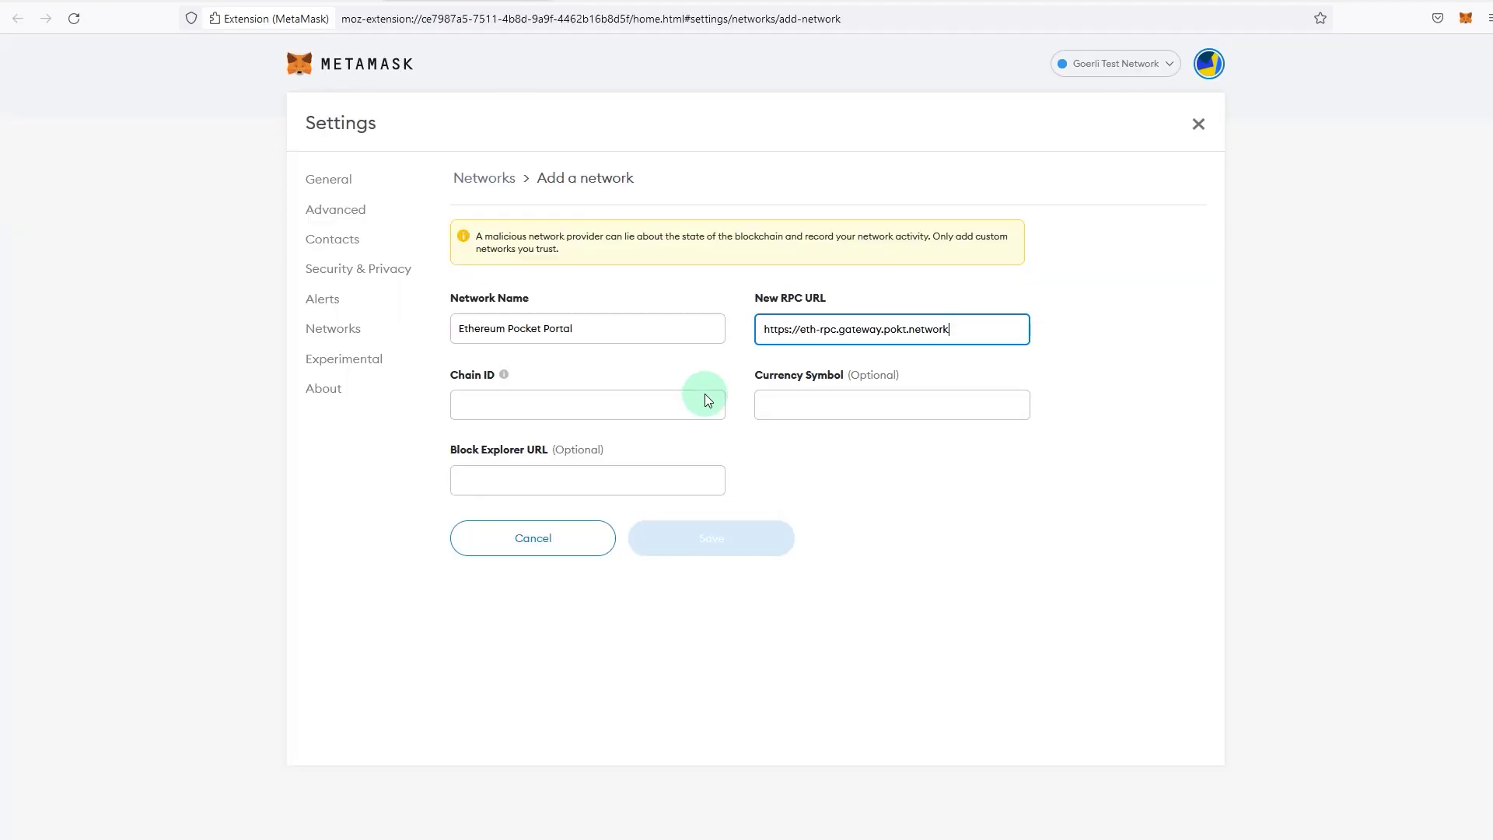
# Step: Paste chain ID 1 into the Chain ID field and check the network list
pyautogui.click(700, 398)
pyautogui.write('1')
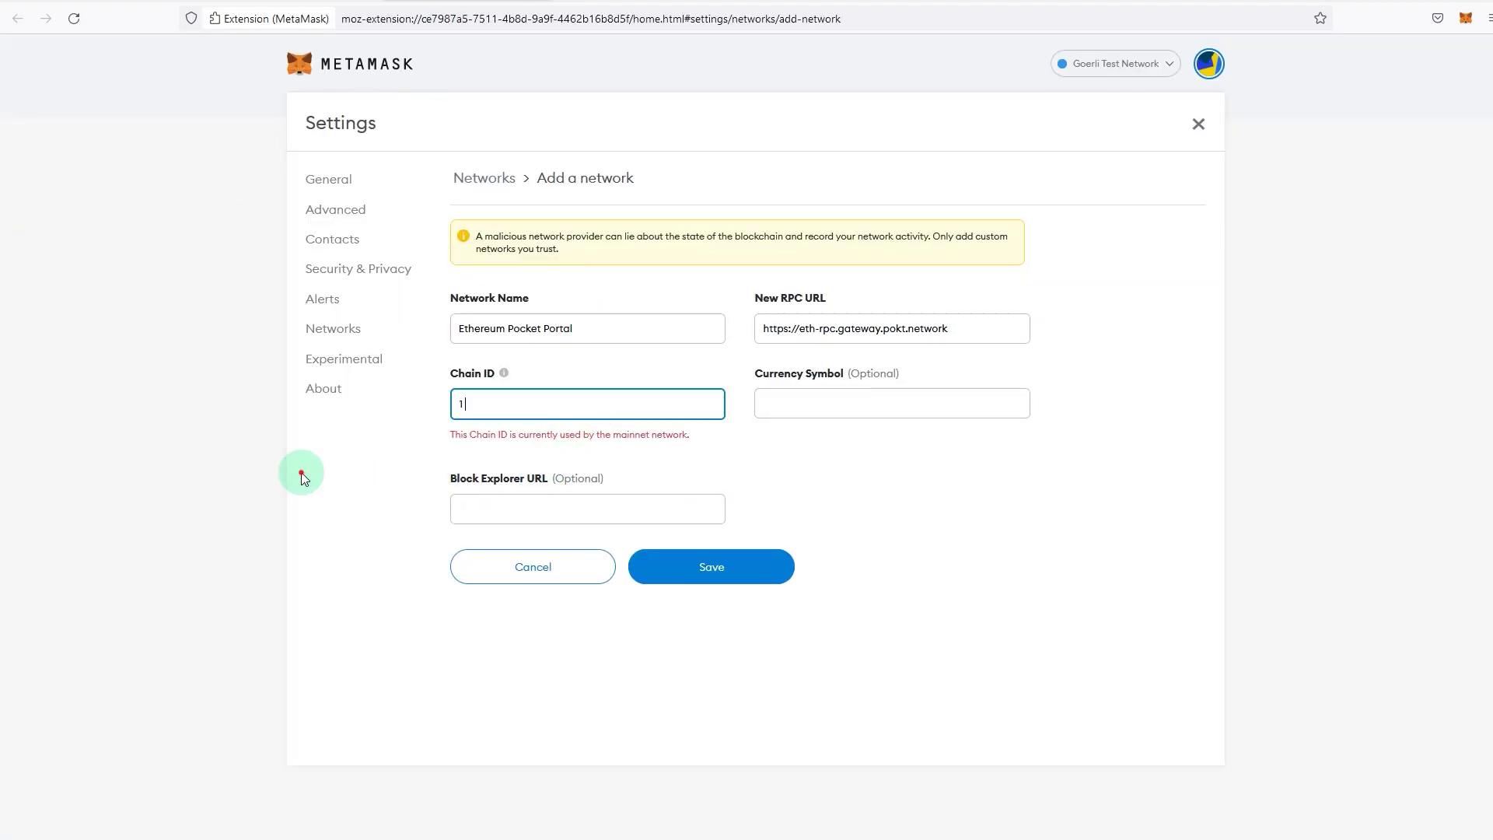
pyautogui.click(302, 475)
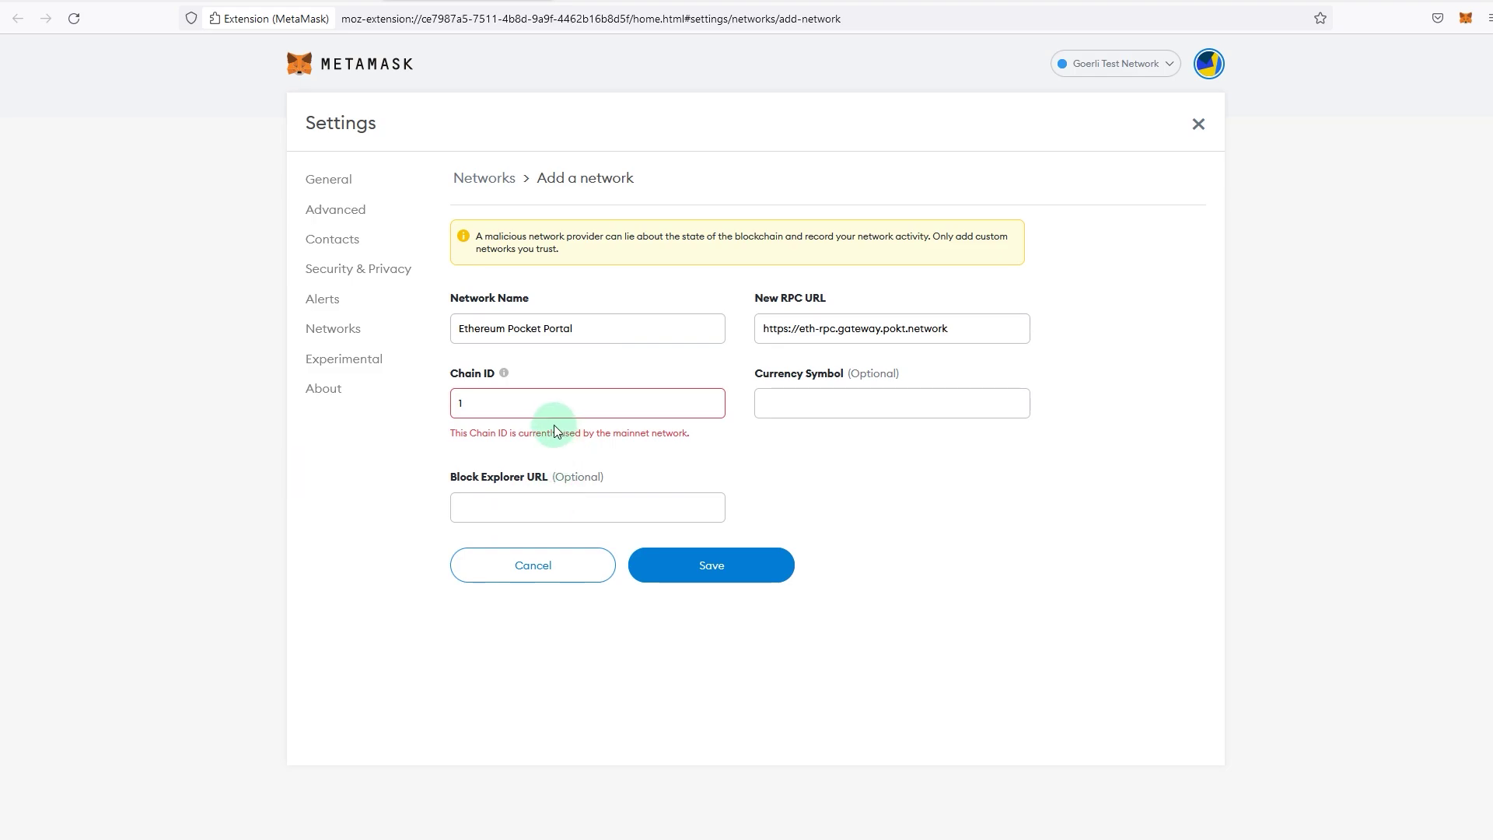
pyautogui.doubleClick(649, 409)
pyautogui.click(942, 502)
pyautogui.click(1113, 65)
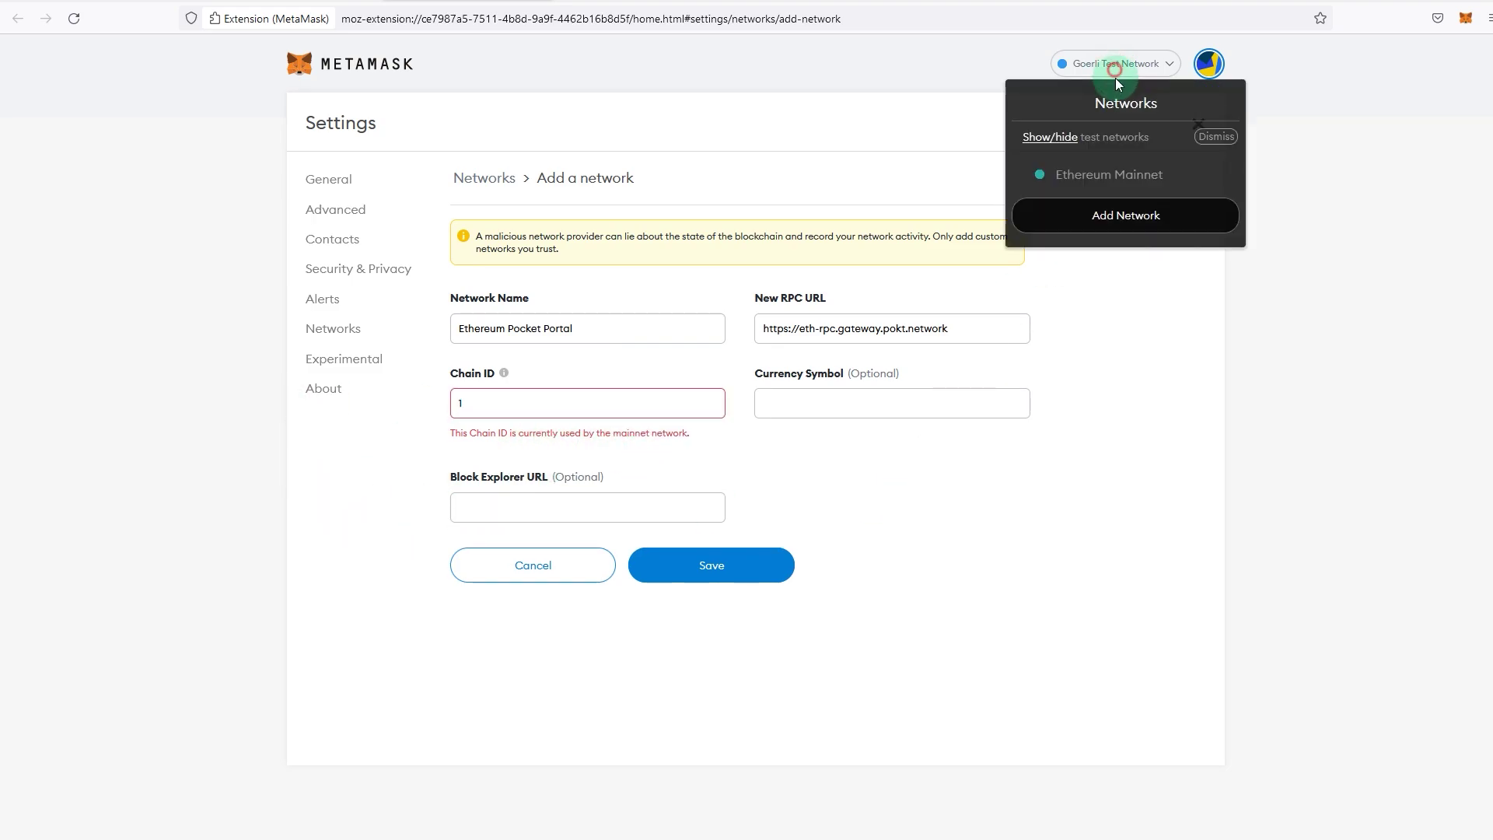
pyautogui.click(1039, 593)
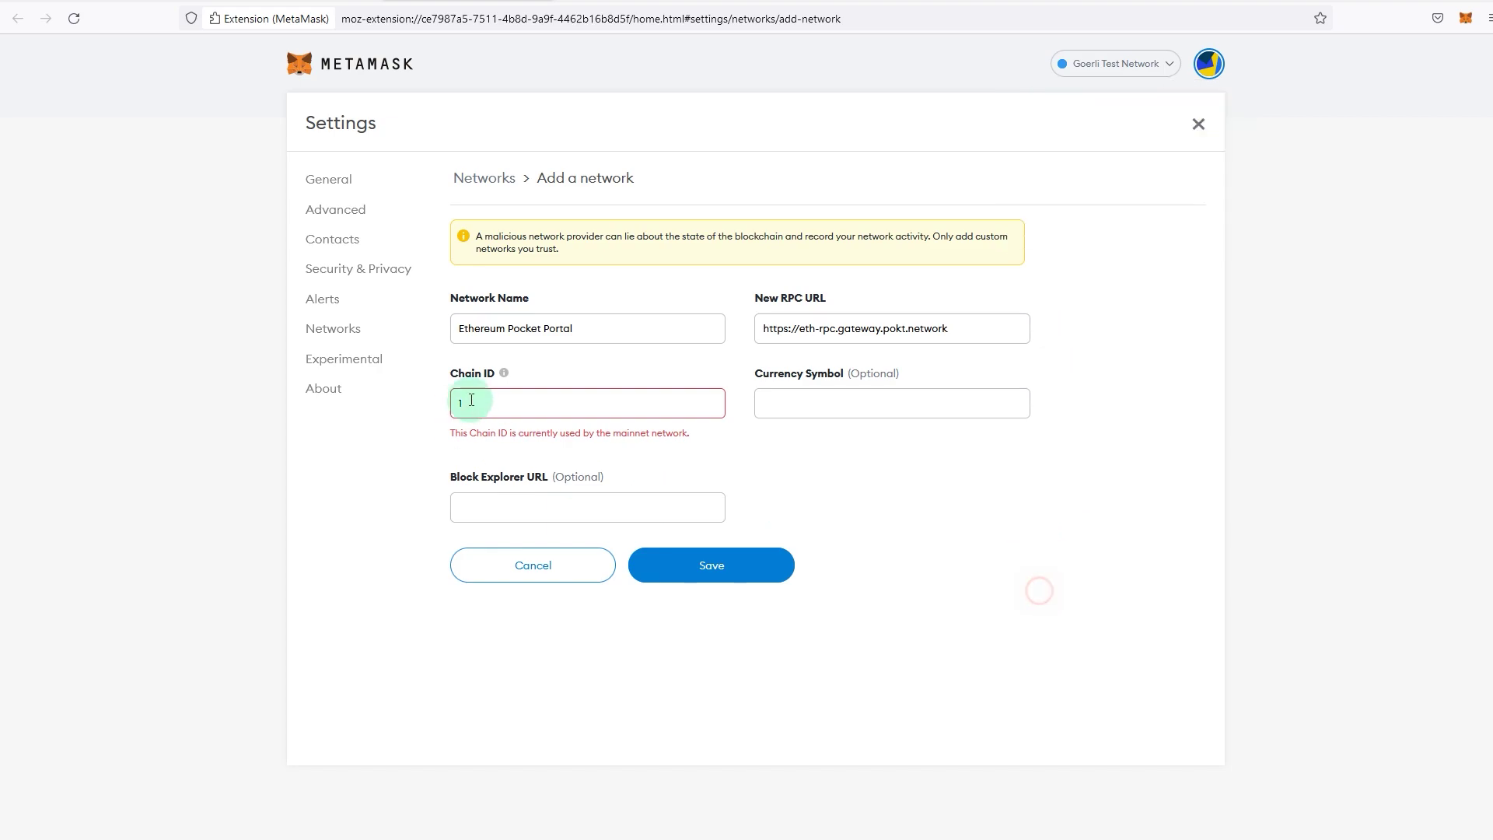
# Step: Enter ETH as the currency symbol, then briefly check the wallet's account options
pyautogui.click(836, 411)
pyautogui.write('E')
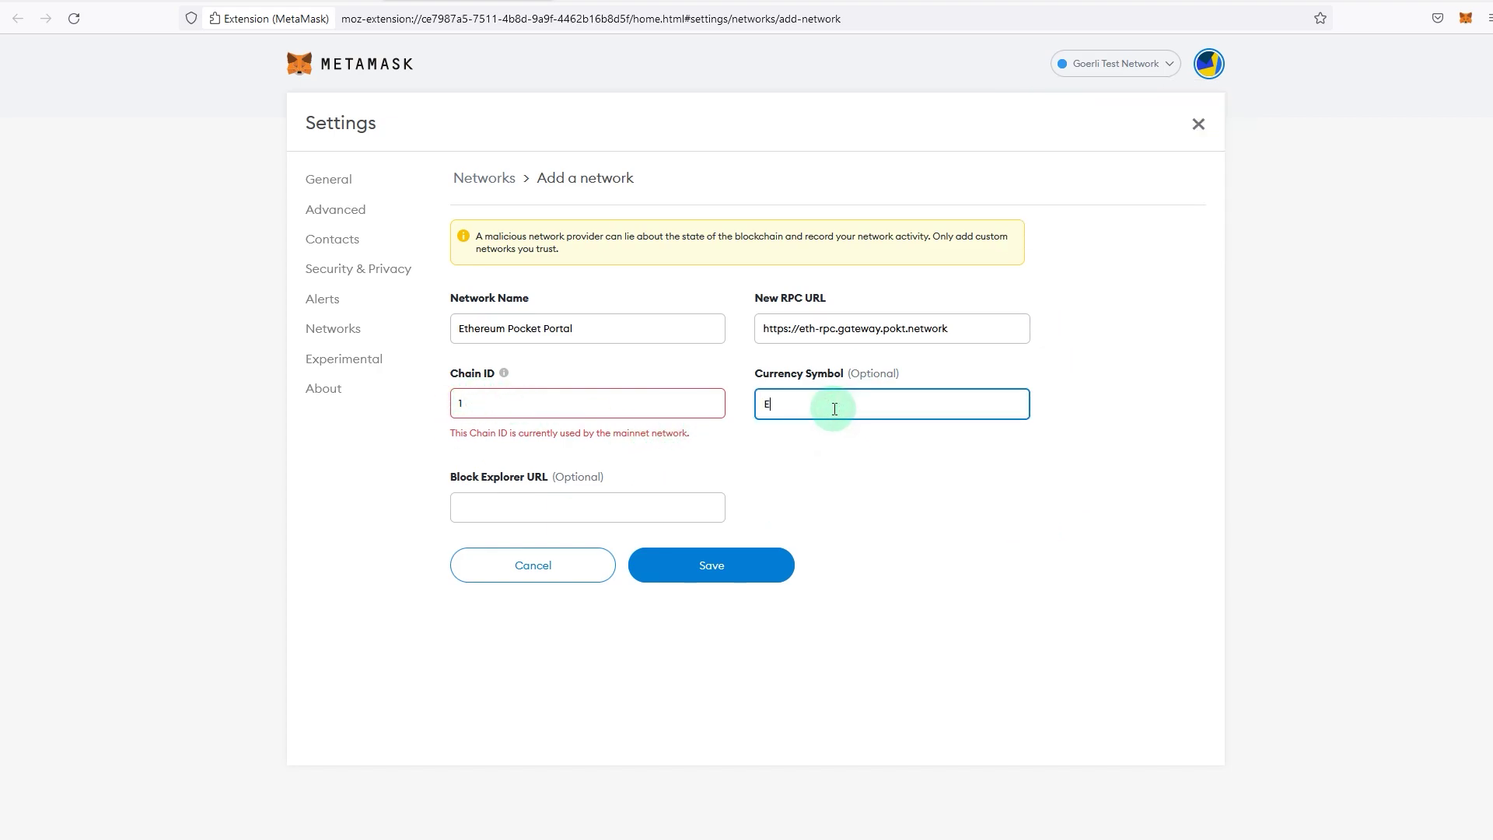
pyautogui.write('TH')
pyautogui.click(525, 507)
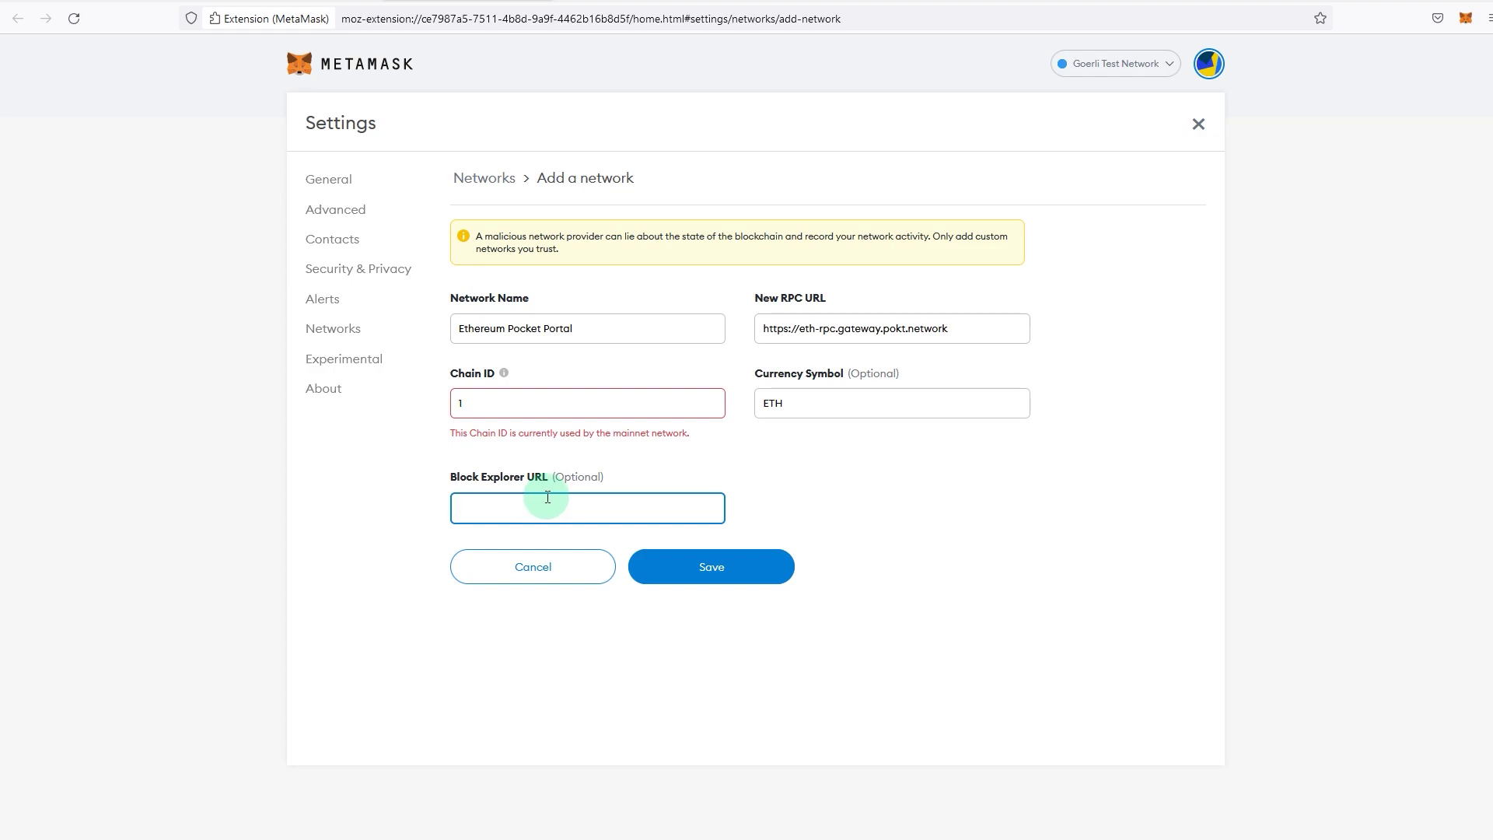
pyautogui.click(1464, 17)
pyautogui.click(1464, 122)
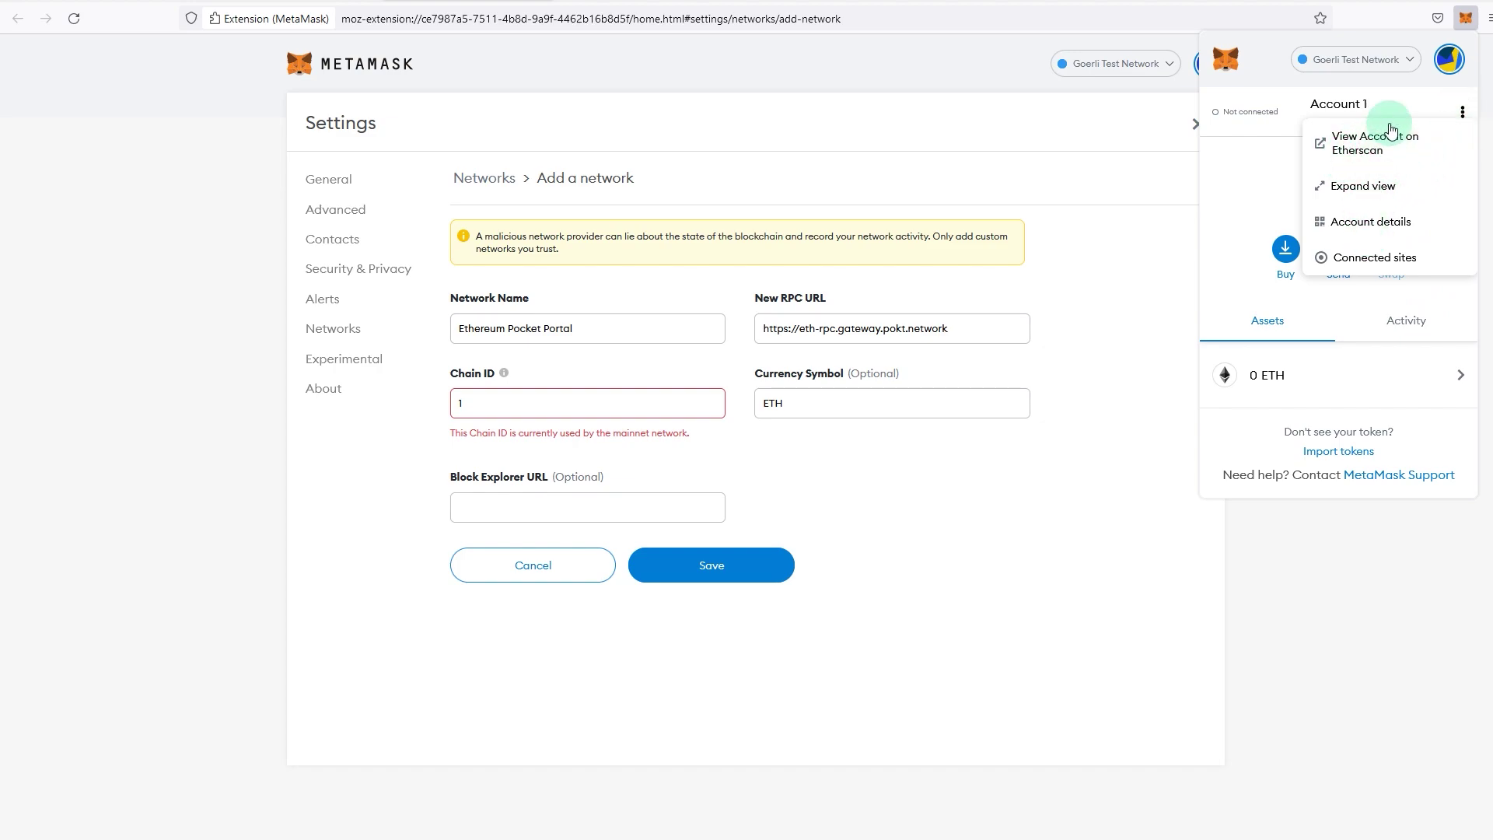
pyautogui.click(1417, 96)
pyautogui.click(575, 505)
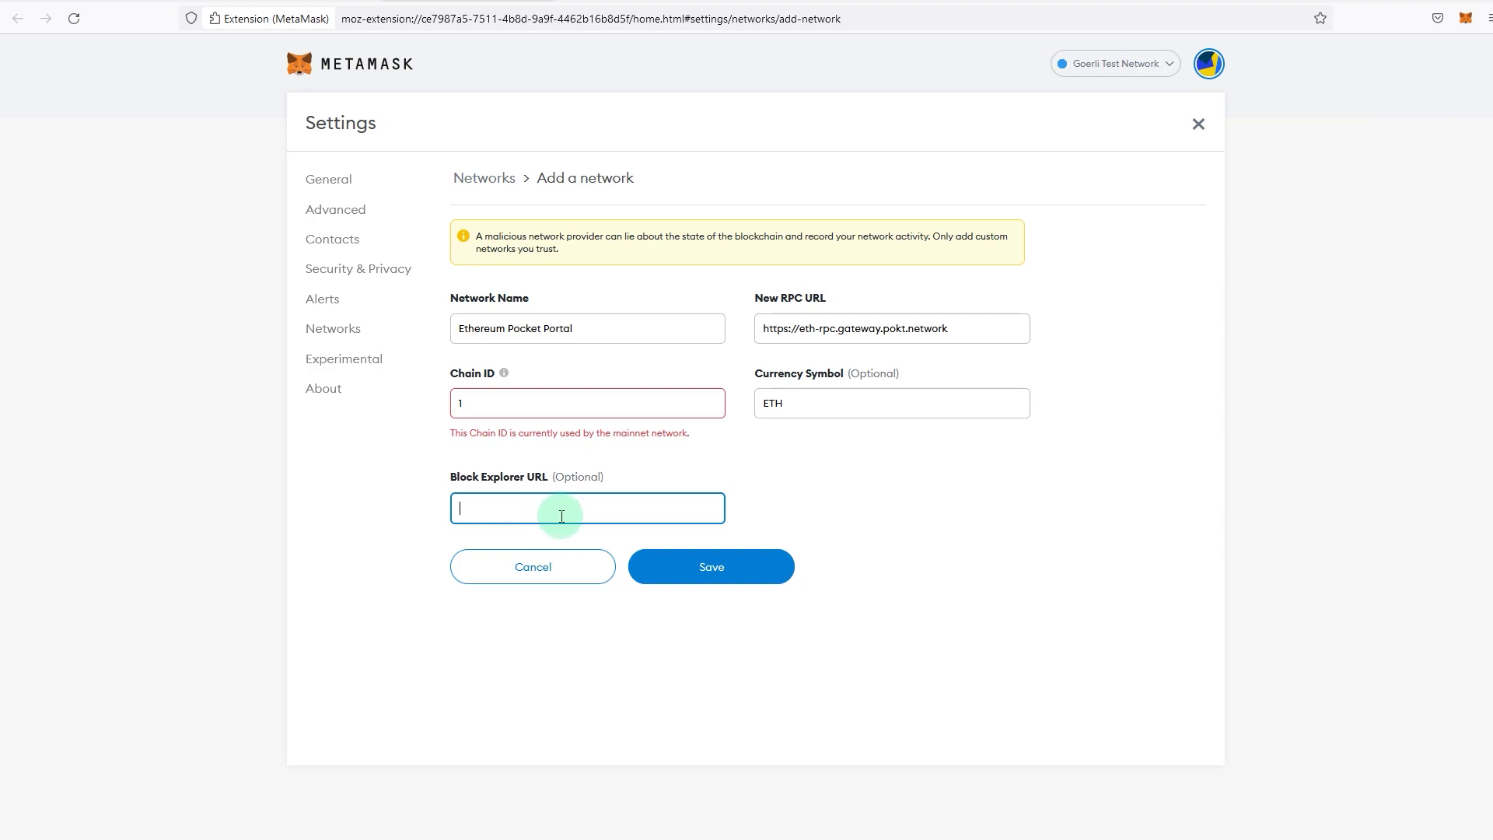
# Step: Save the Ethereum Pocket Portal network and confirm it is listed and selected
pyautogui.click(678, 566)
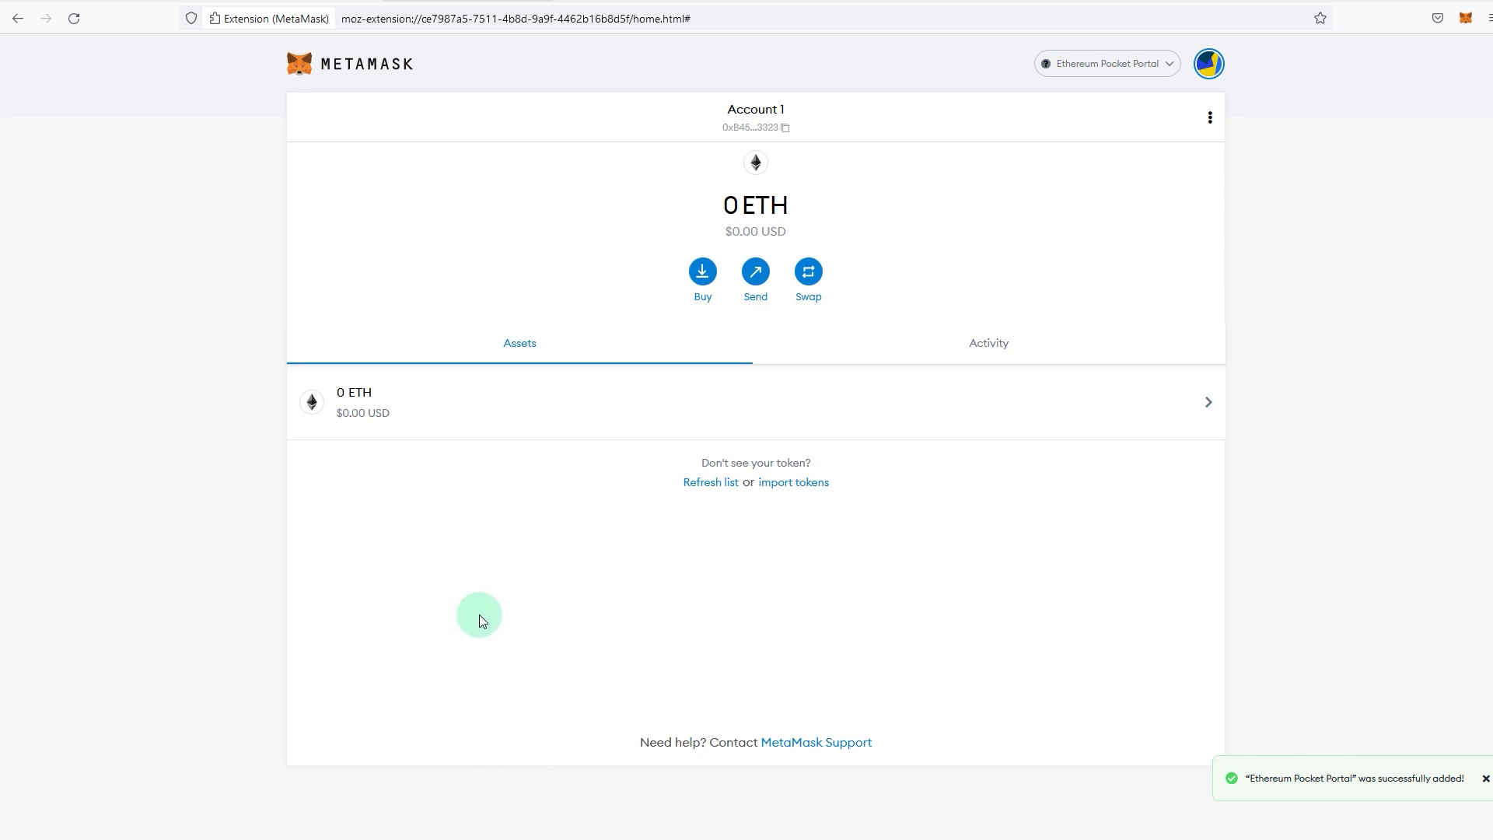
pyautogui.click(1098, 69)
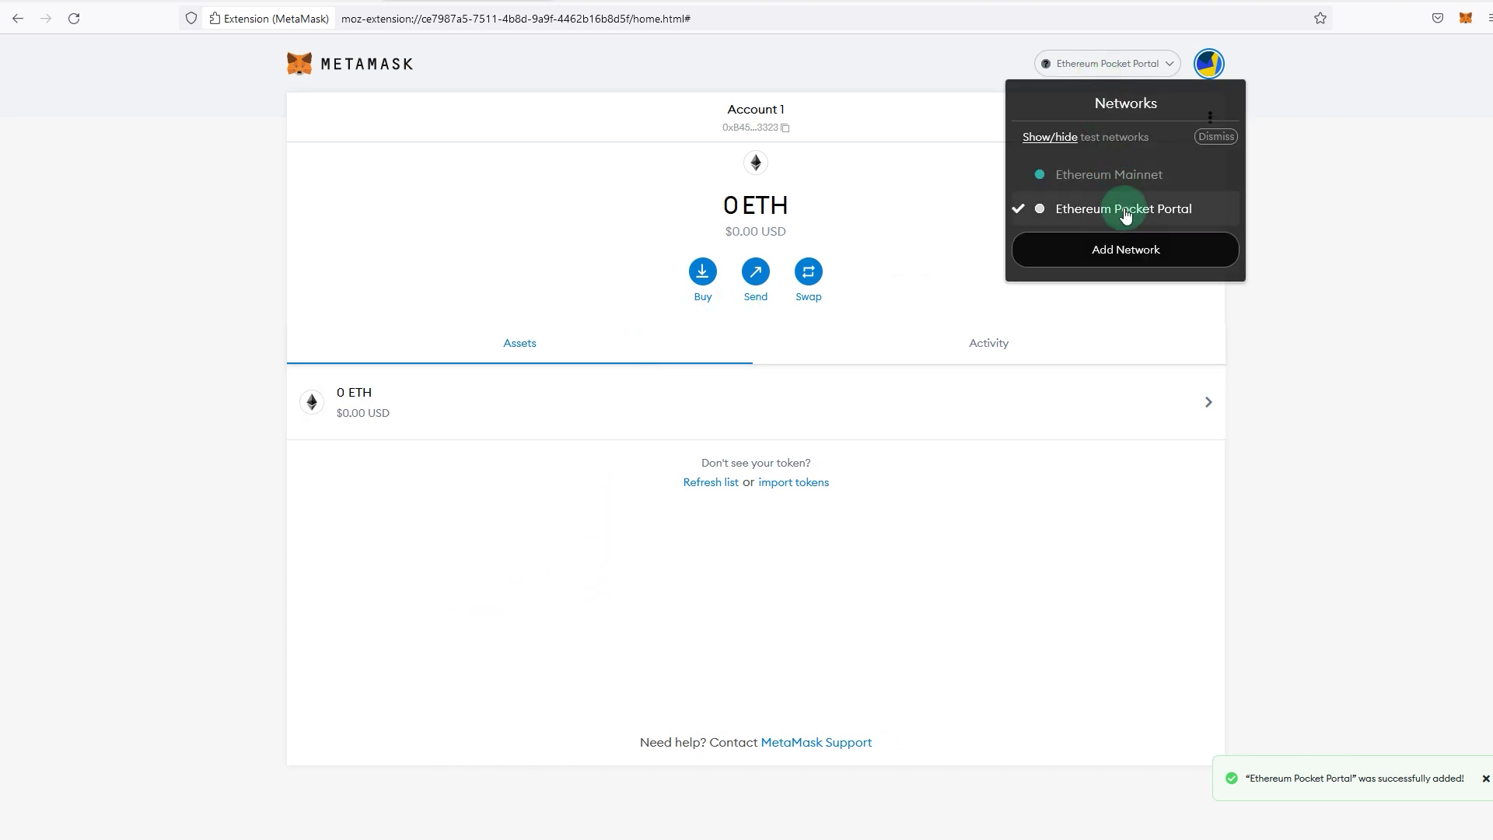
pyautogui.click(266, 272)
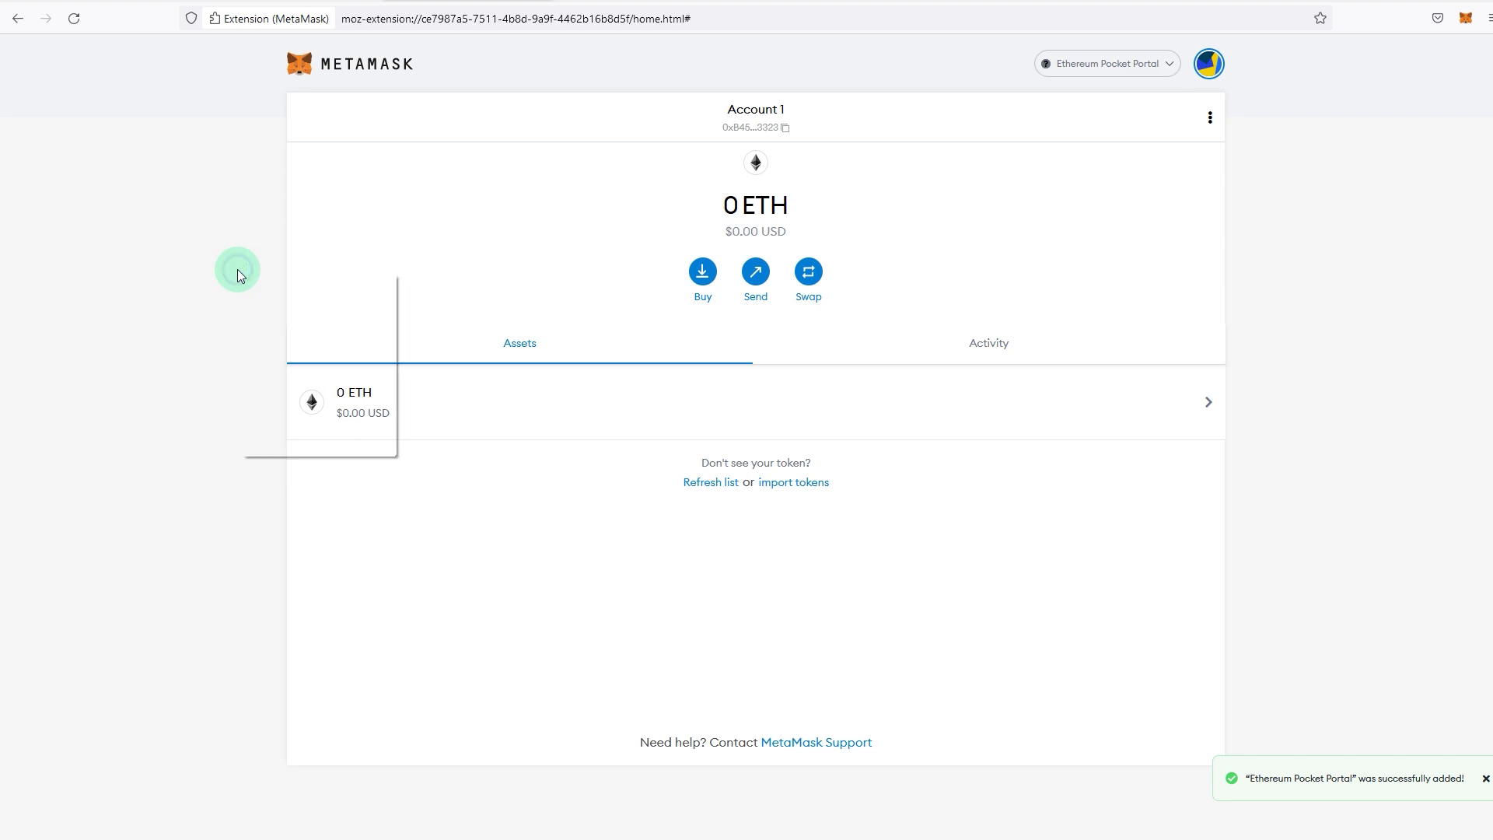
pyautogui.click(237, 220)
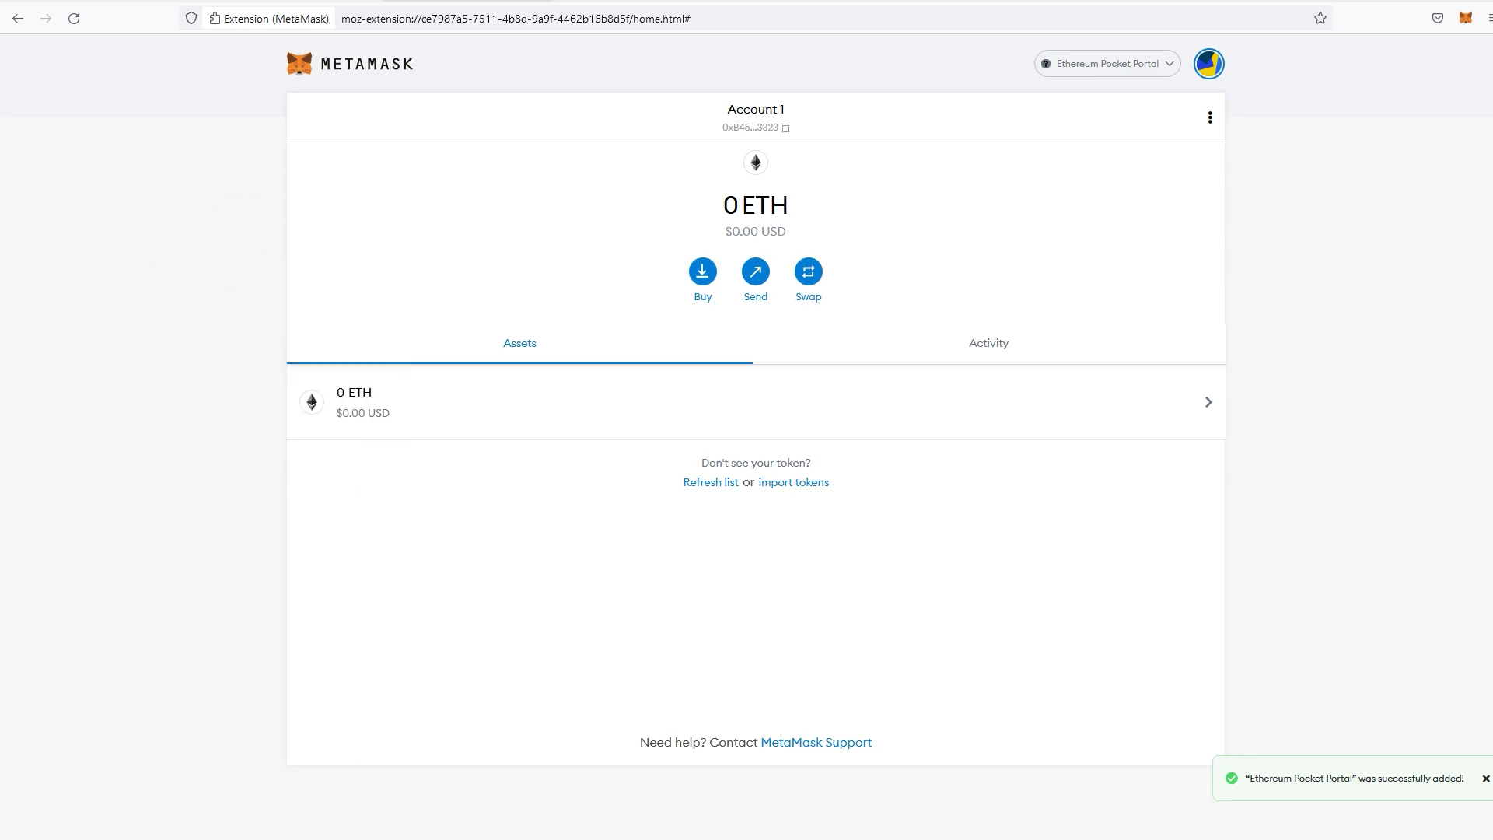